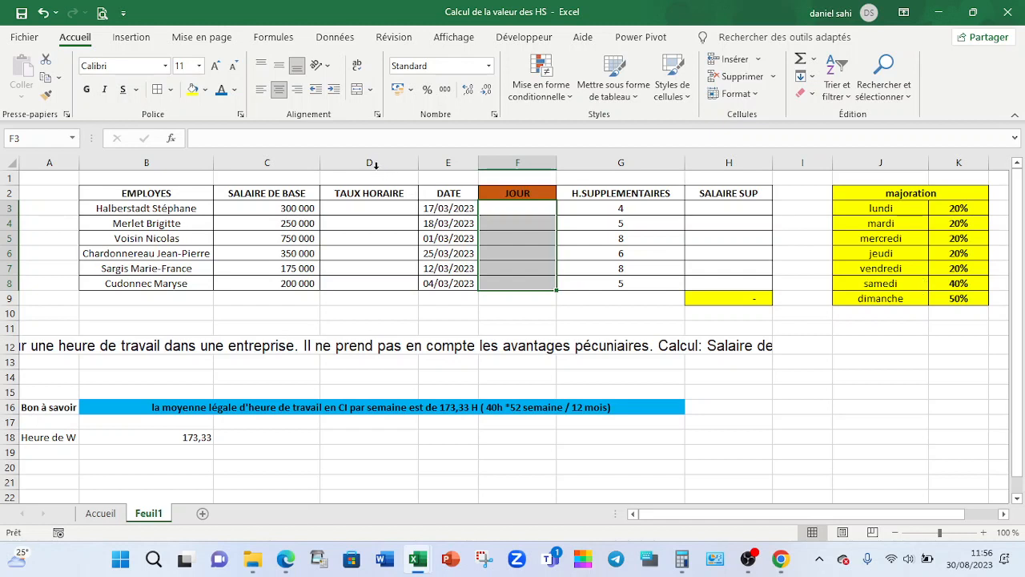
Step: Read the hourly rate definition in row 12, the legal average hours note in row 16, and the hours value in B18
click(366, 208)
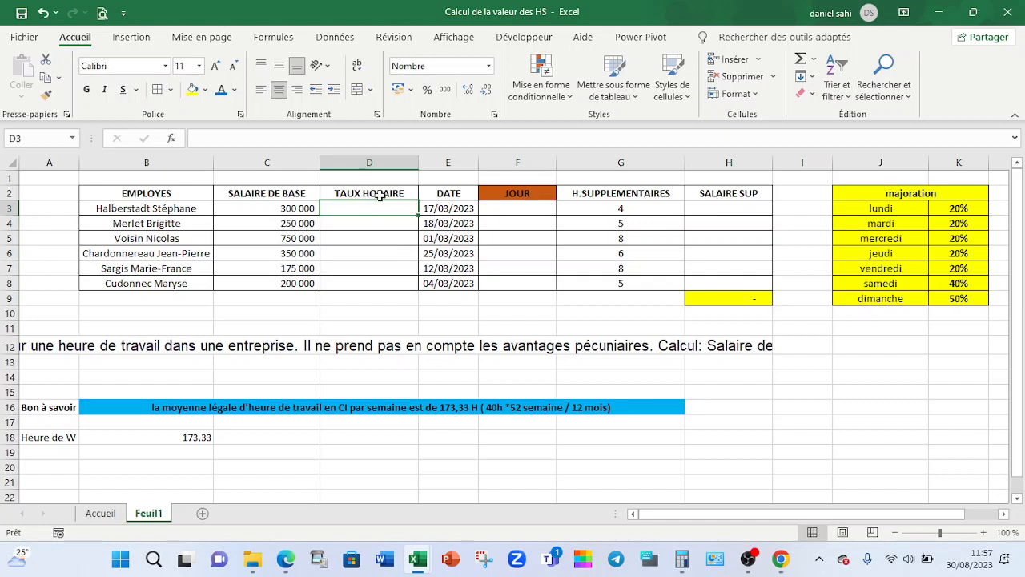
click(316, 346)
double_click(315, 346)
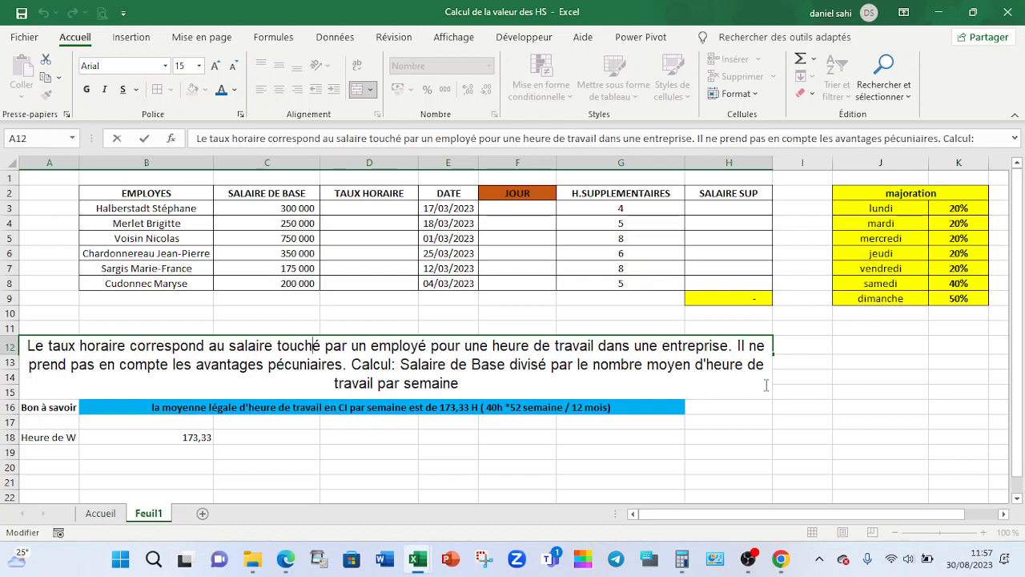
click(449, 434)
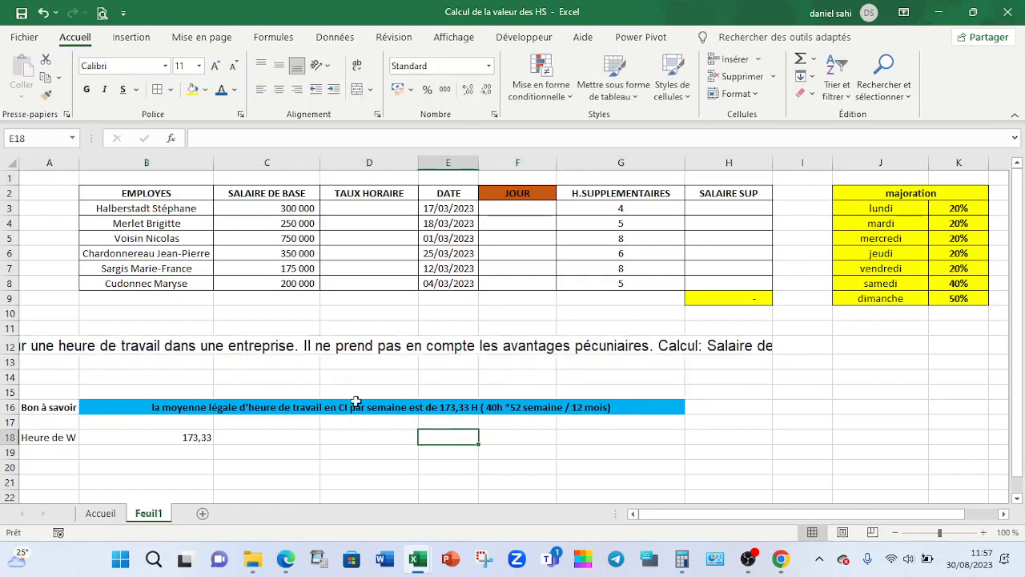
click(153, 409)
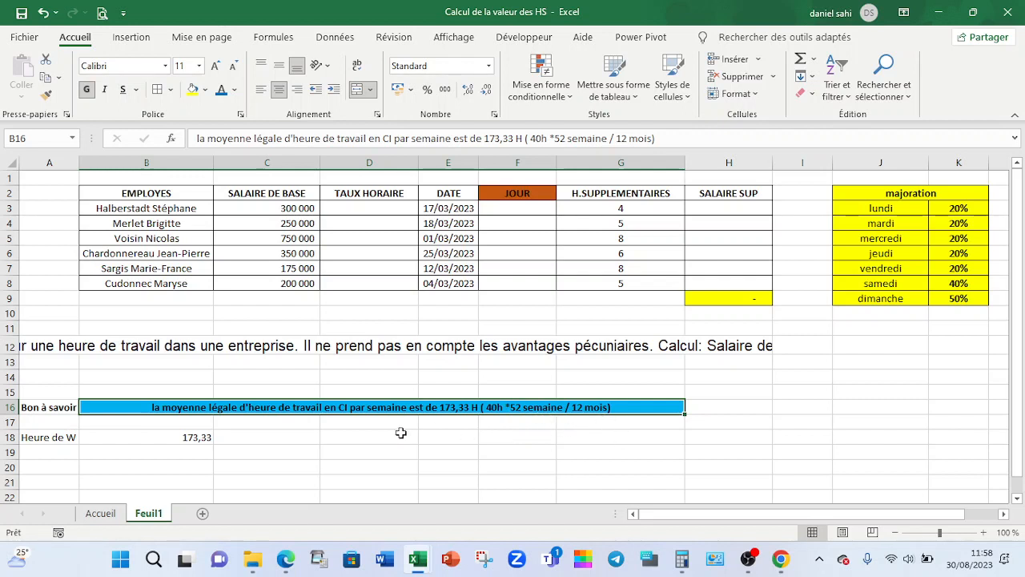
click(193, 439)
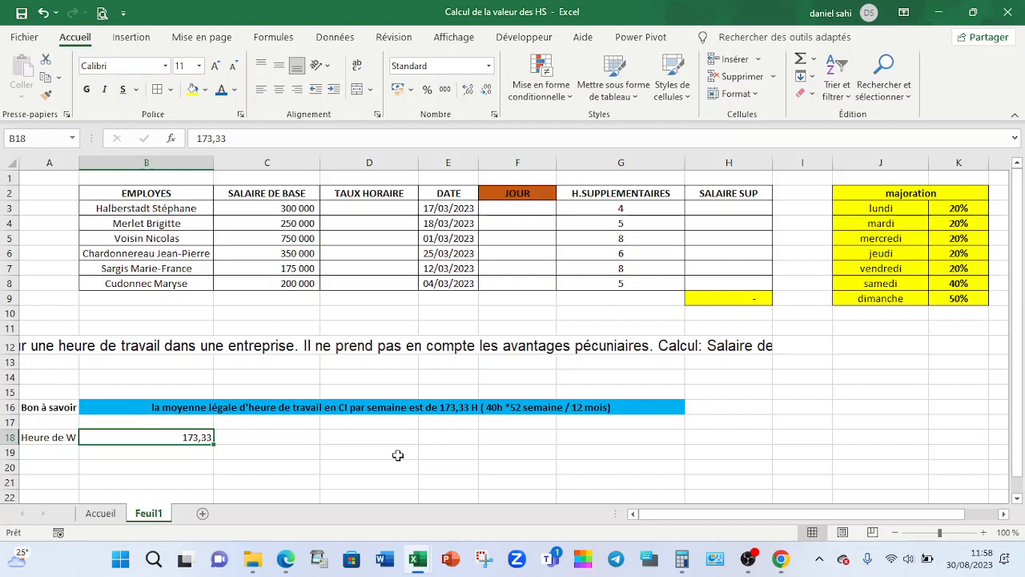
click(366, 206)
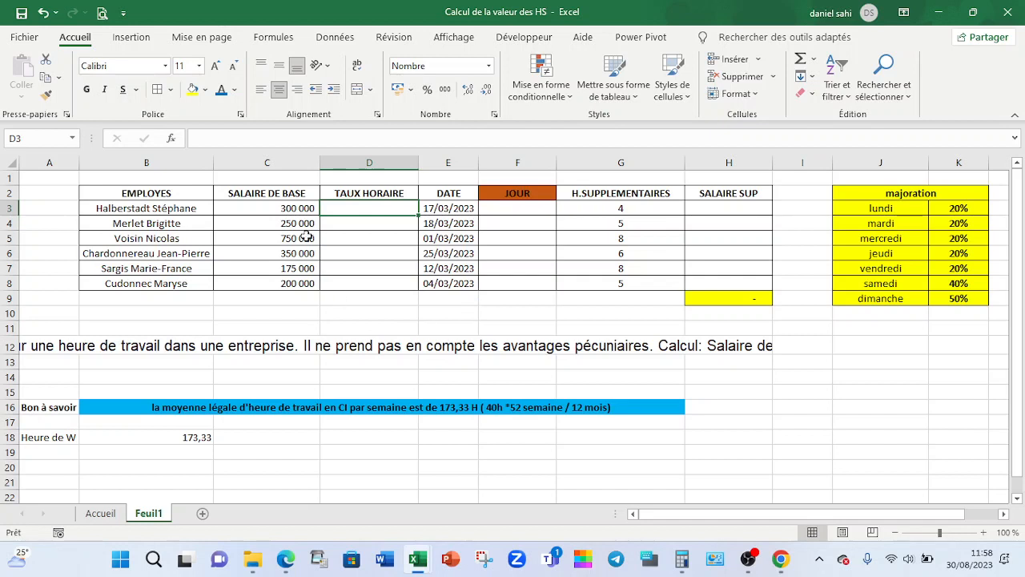
click(177, 442)
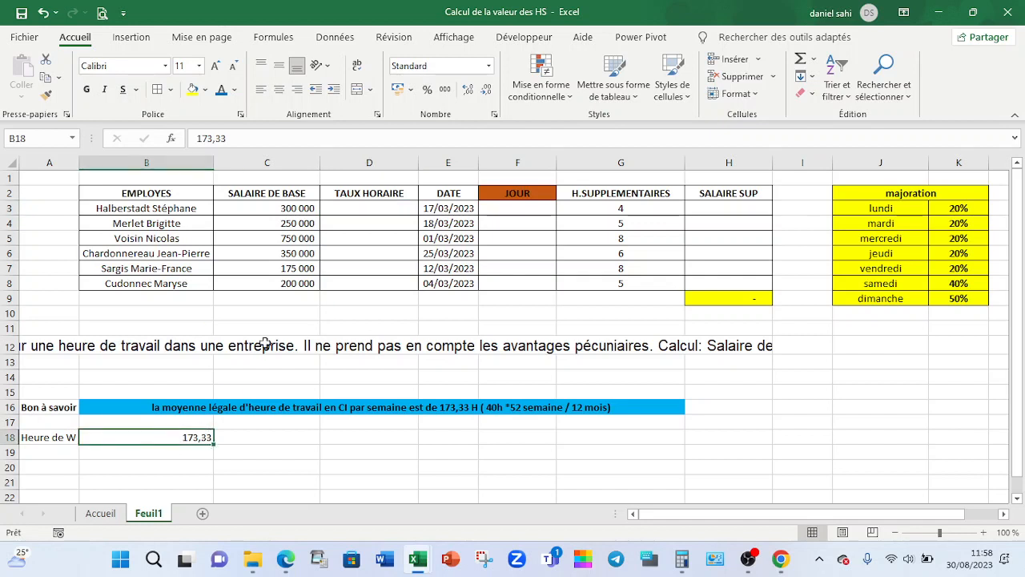
Step: Calculate the first employee's hourly rate in D3 with the formula =C3/B18
click(390, 215)
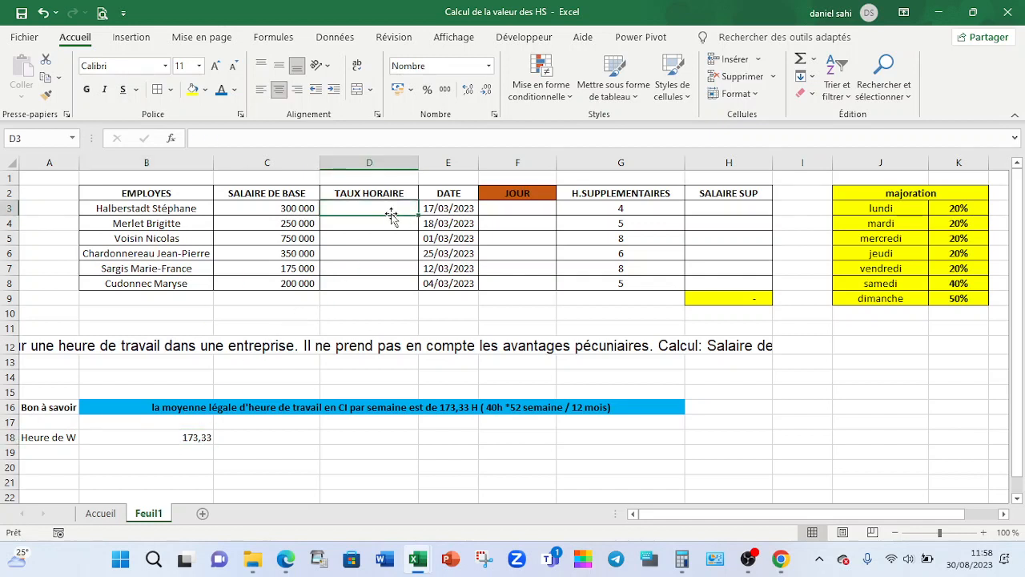
text(=)
click(286, 214)
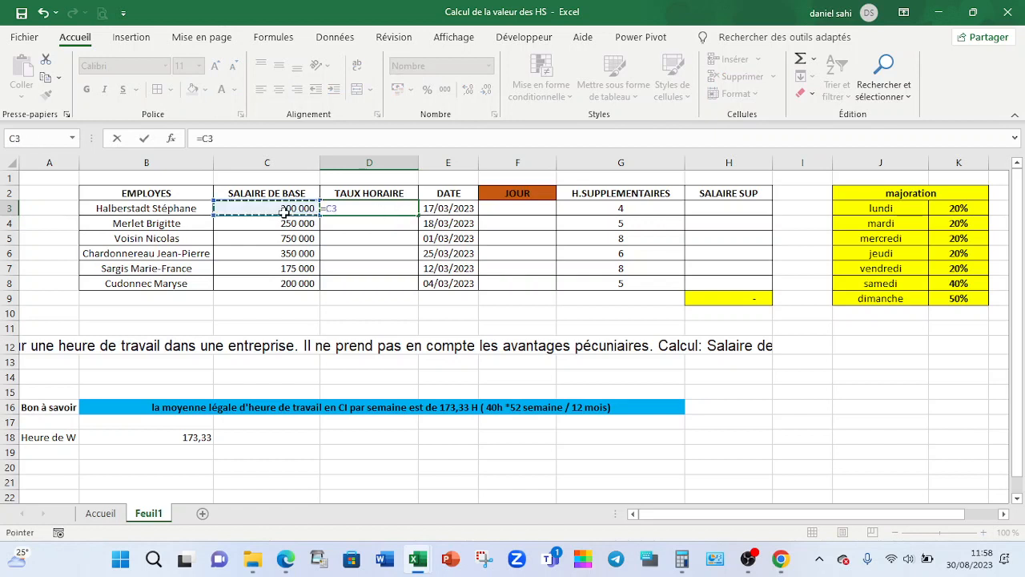
text(/)
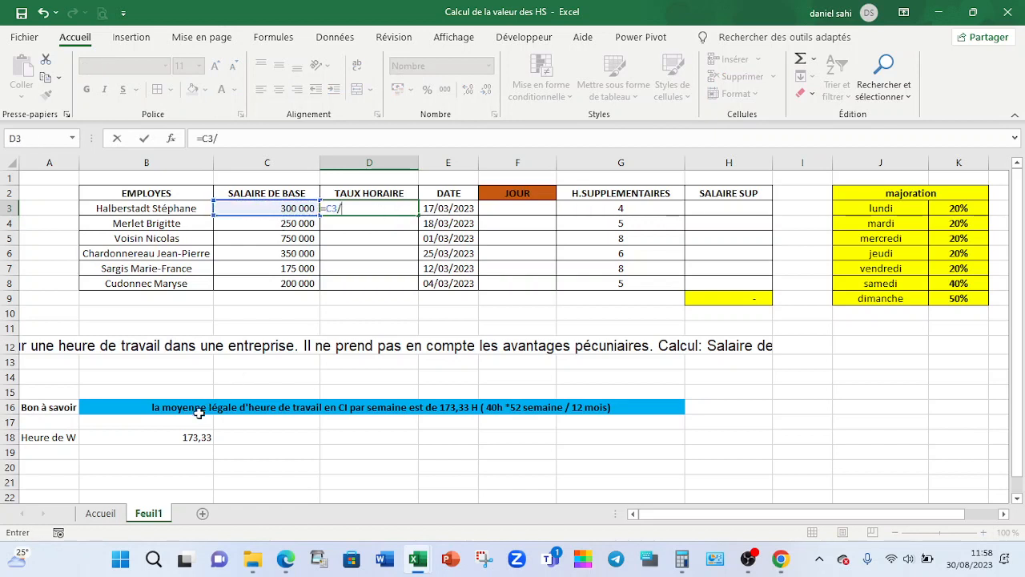
click(167, 437)
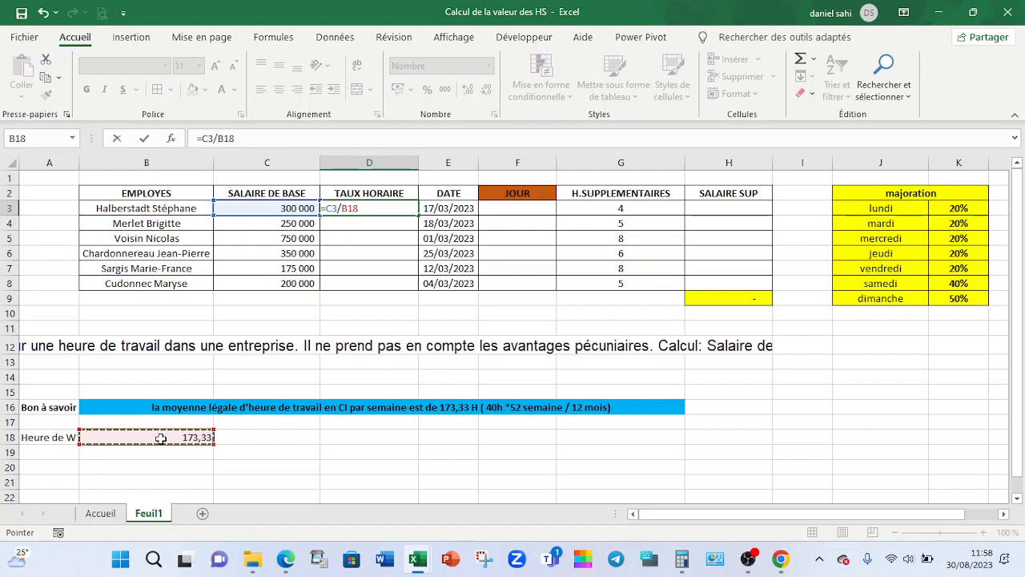
key(Return)
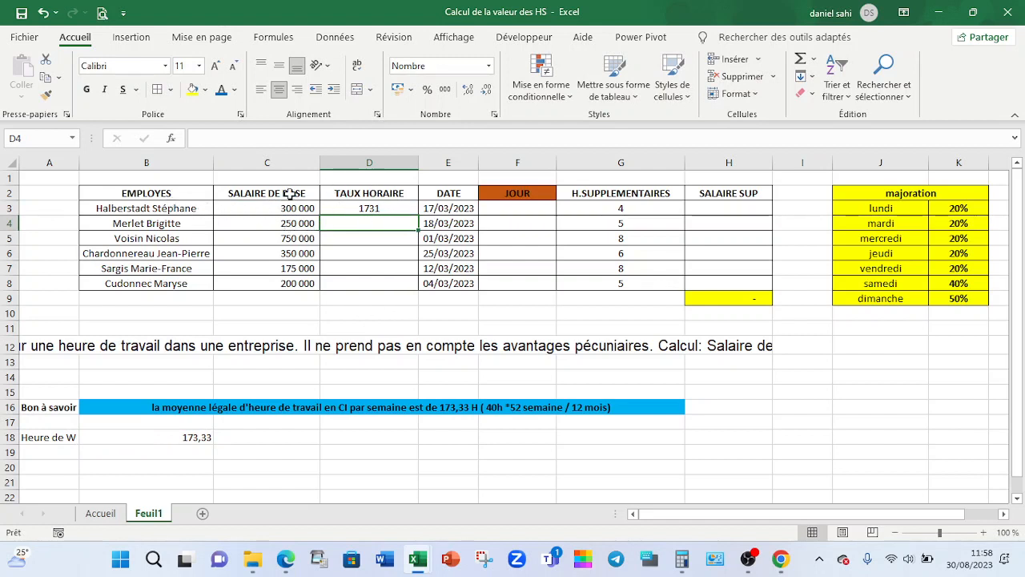
Step: Try copying the D3 formula down to D8, and check which cells the copied formula in D4 refers to
click(403, 208)
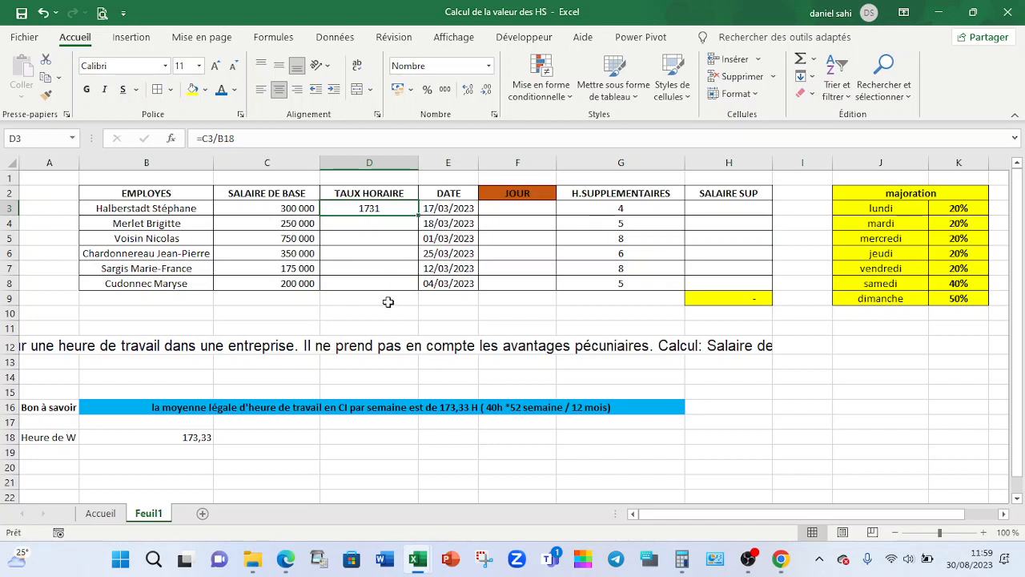
double_click(419, 215)
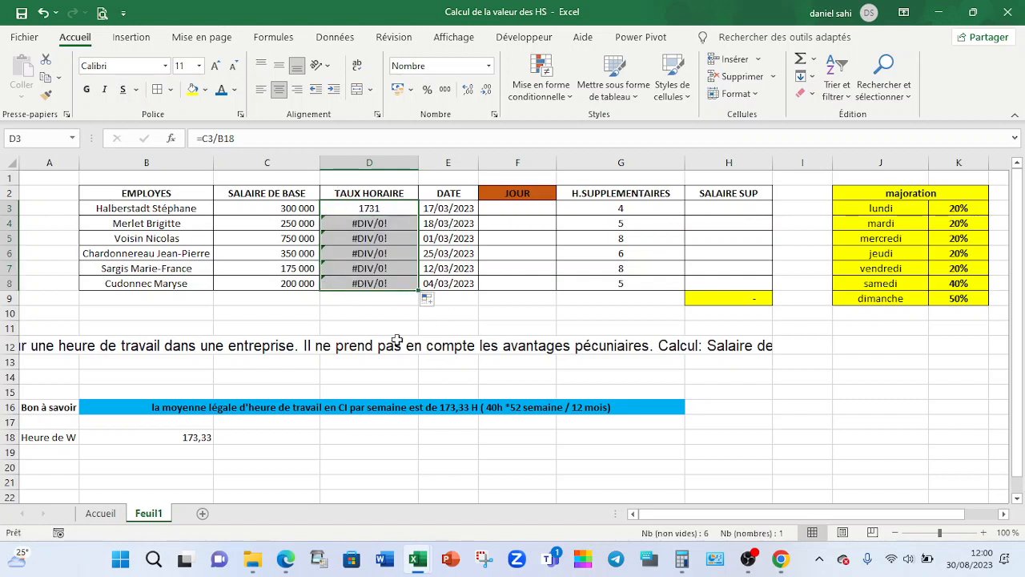
click(351, 222)
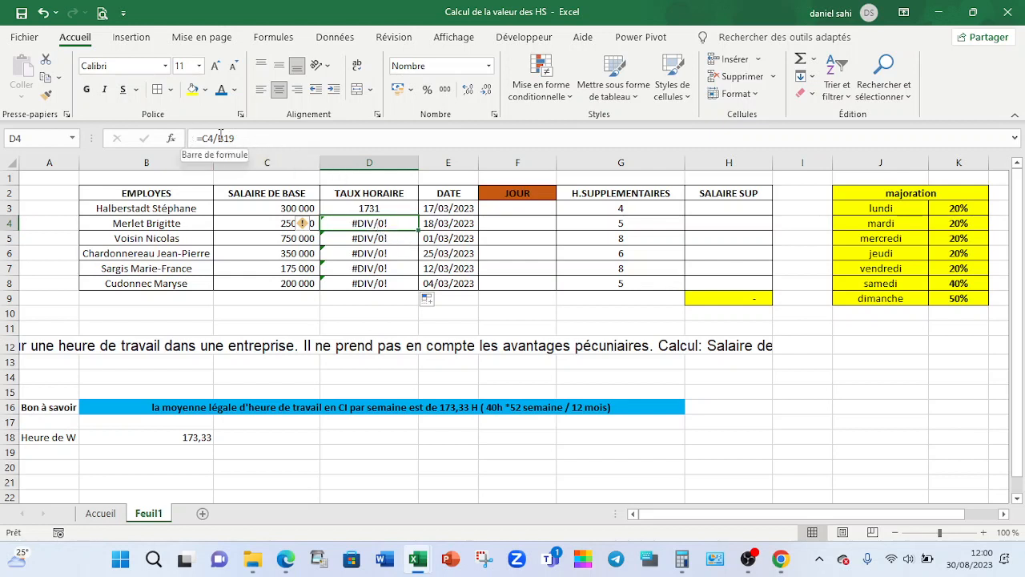
click(266, 222)
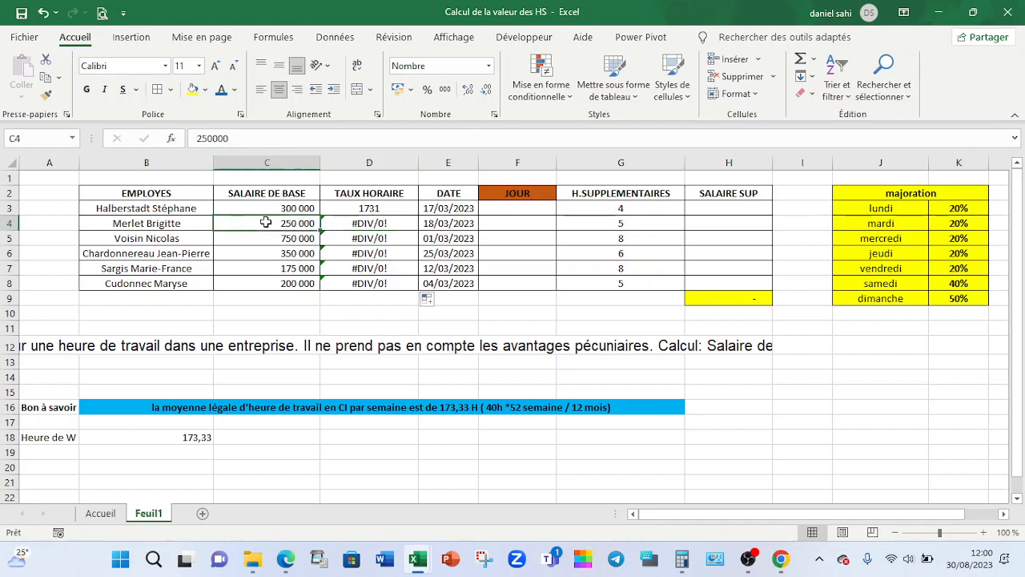
click(393, 227)
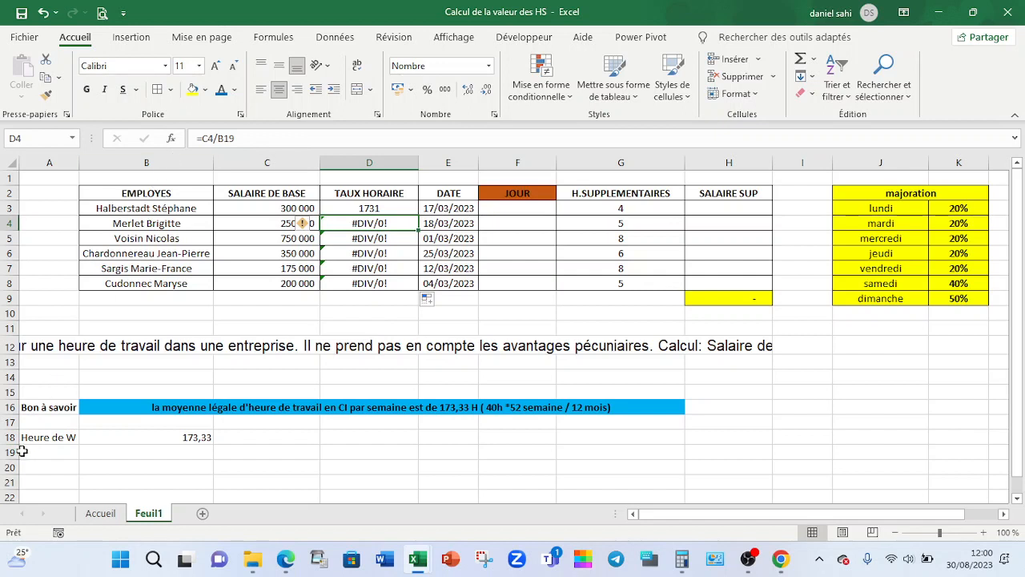
click(141, 450)
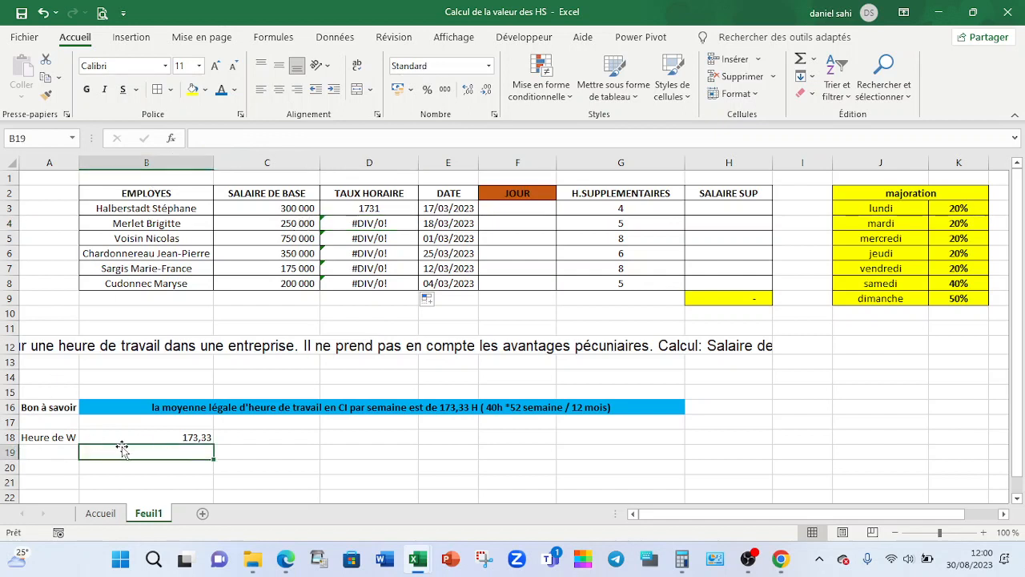
click(375, 222)
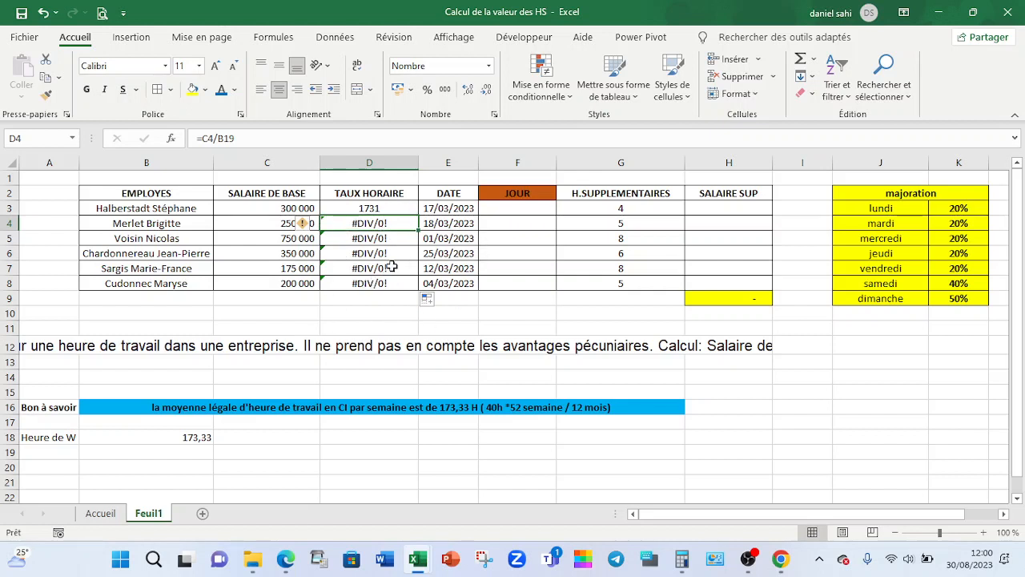
Step: Make the hours reference absolute in D3 so the formula is =C3/$B$18, and fill it down to D8
click(370, 207)
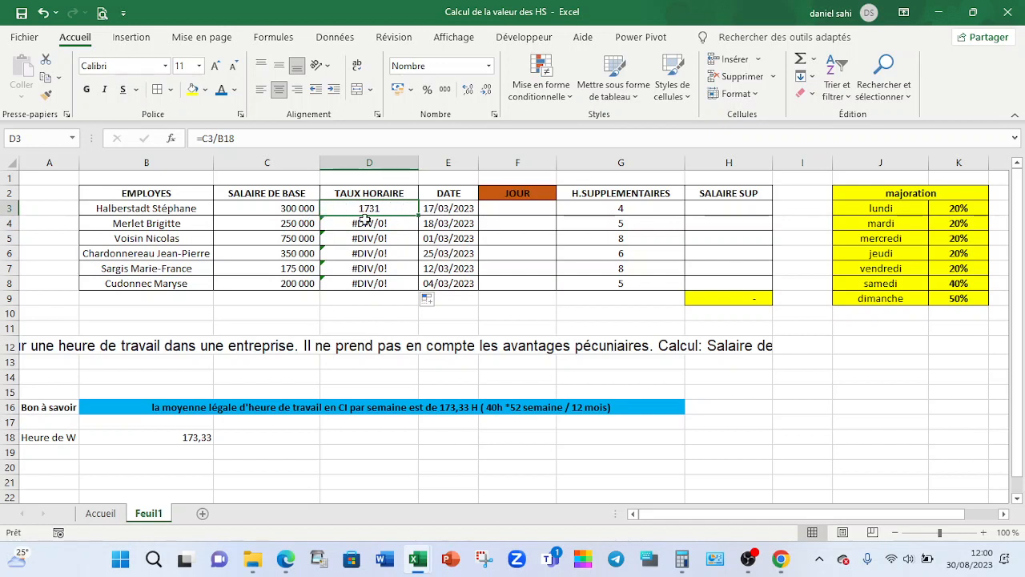
click(232, 139)
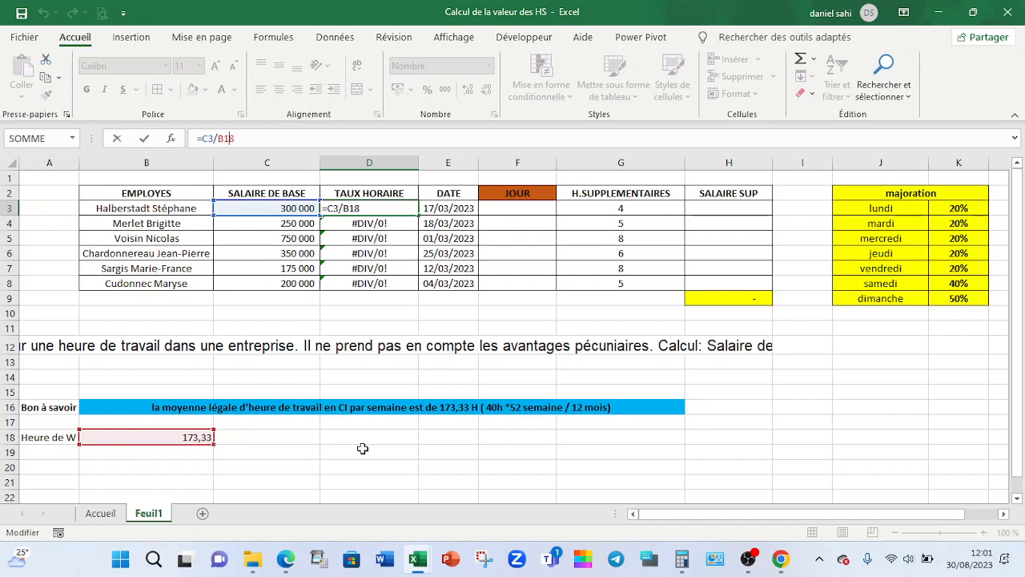
key(F4)
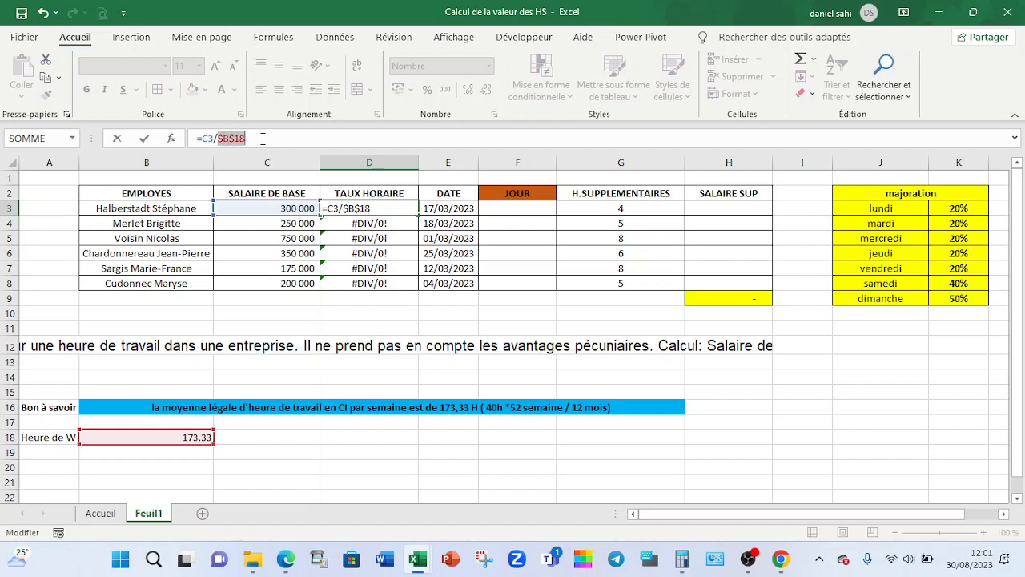
key(Return)
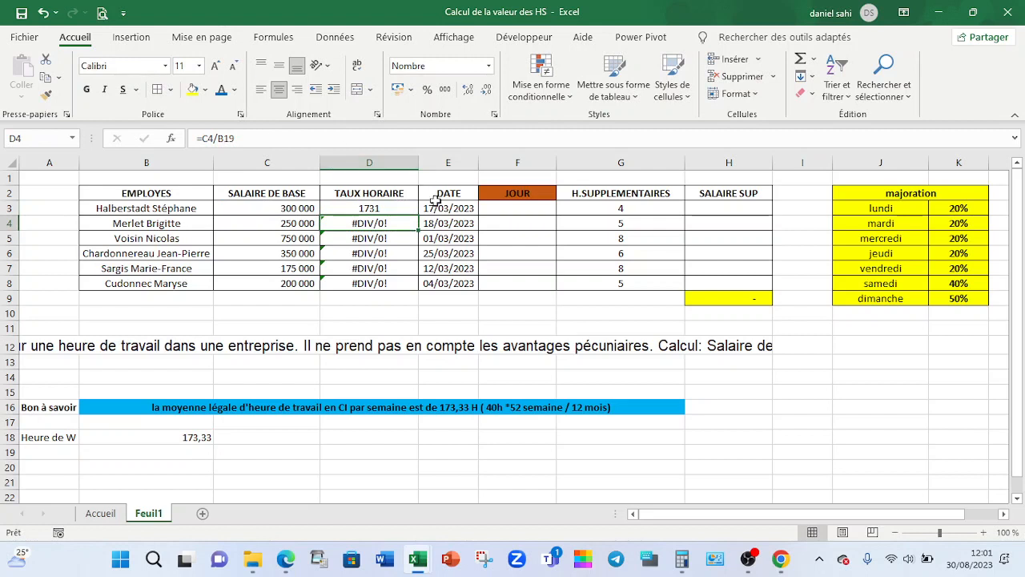
click(369, 209)
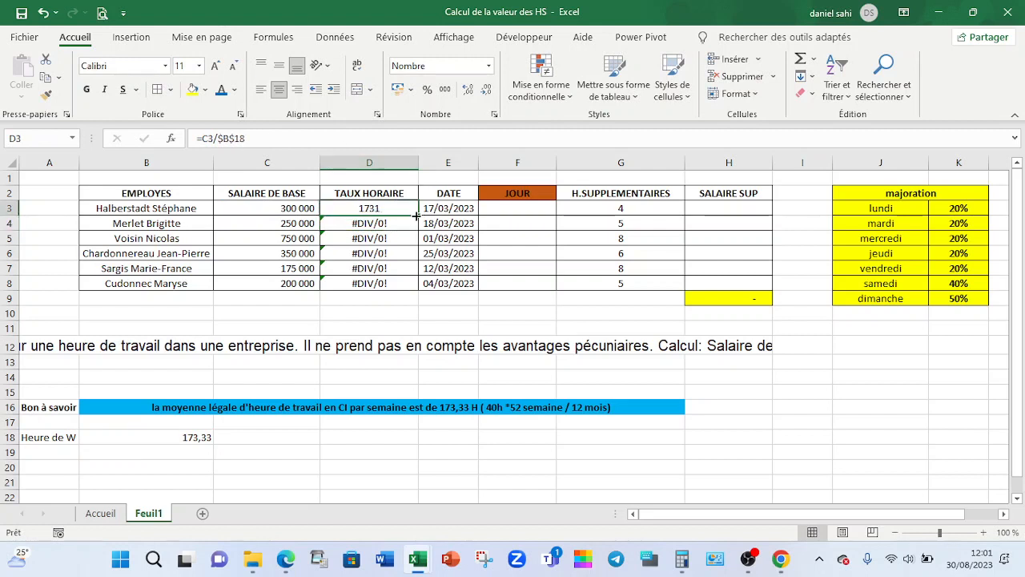
double_click(418, 215)
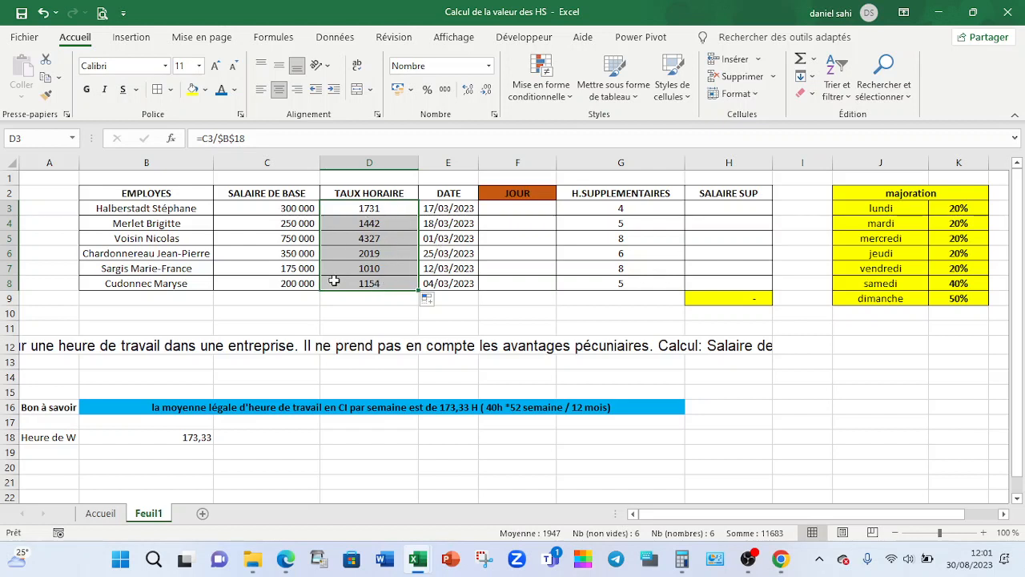
Step: Look up the weekday of the first date, 17/03/2023, in the system calendar by going back to March 2023
click(501, 207)
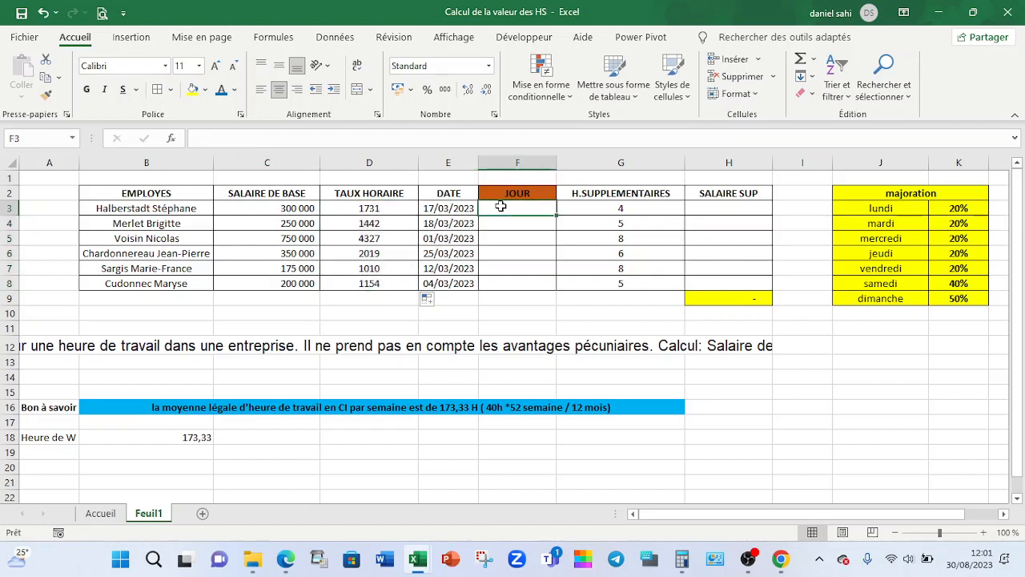
click(429, 207)
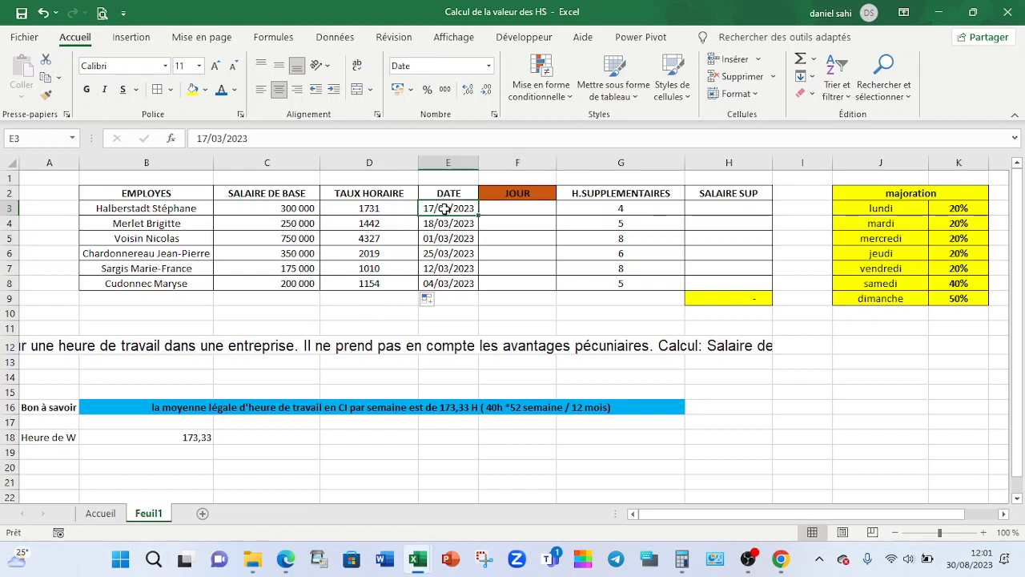
click(514, 209)
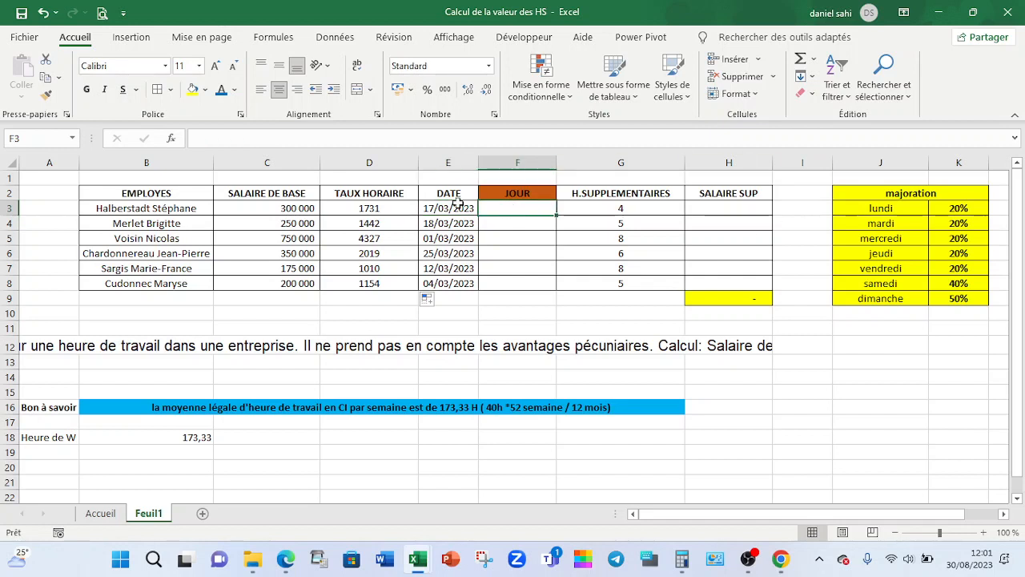
click(970, 561)
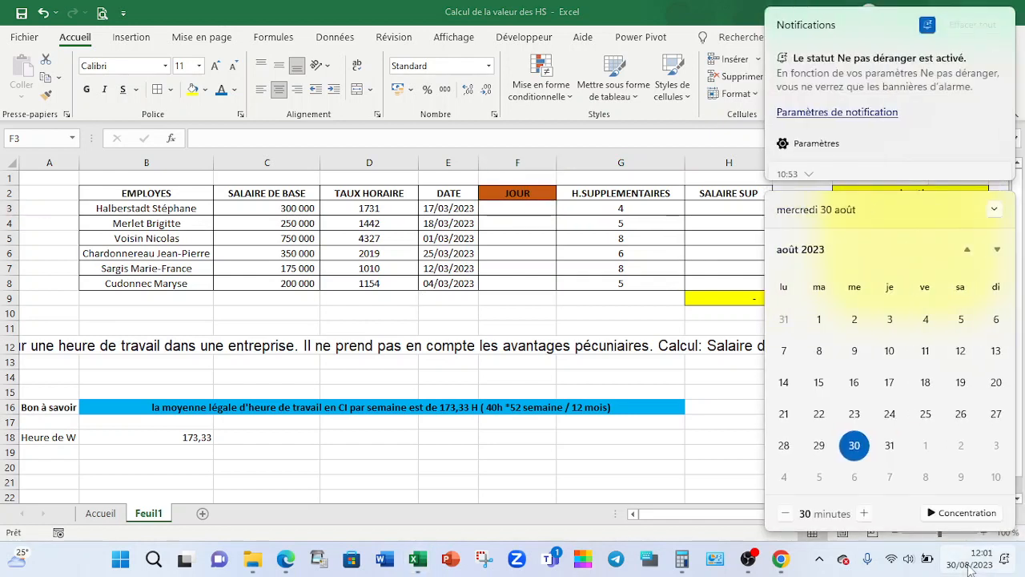
click(968, 250)
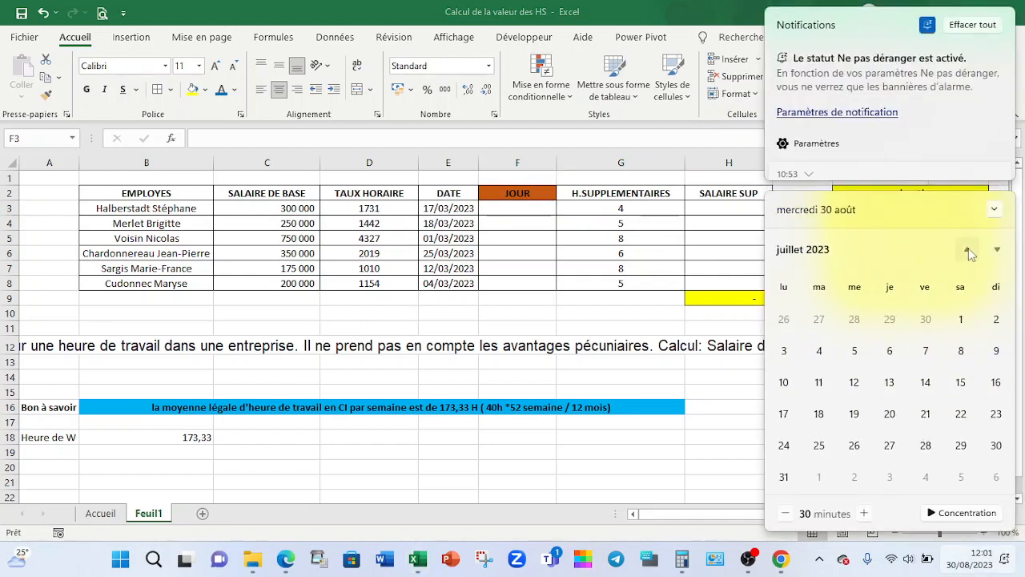
click(969, 251)
click(968, 251)
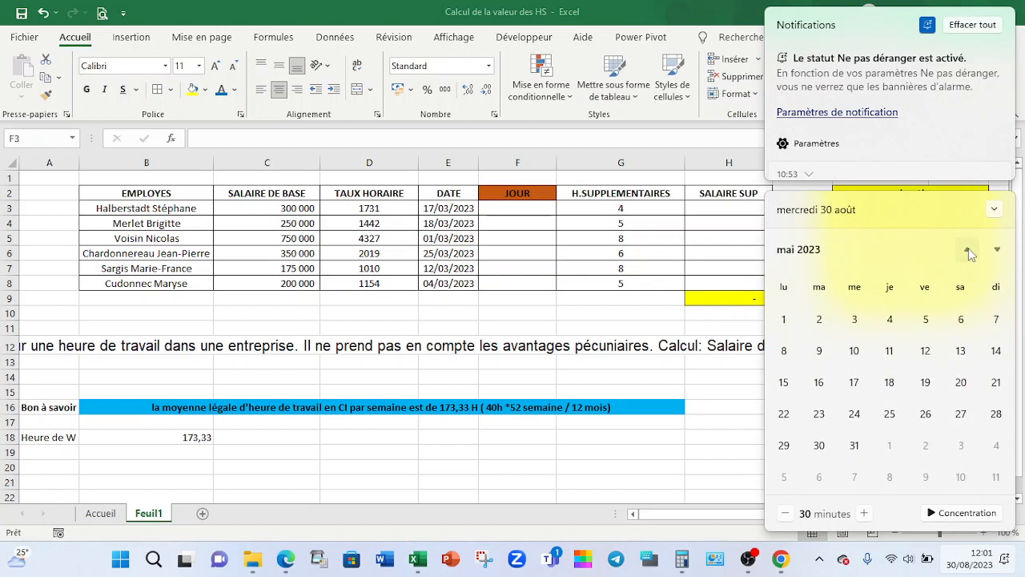
click(968, 250)
click(968, 251)
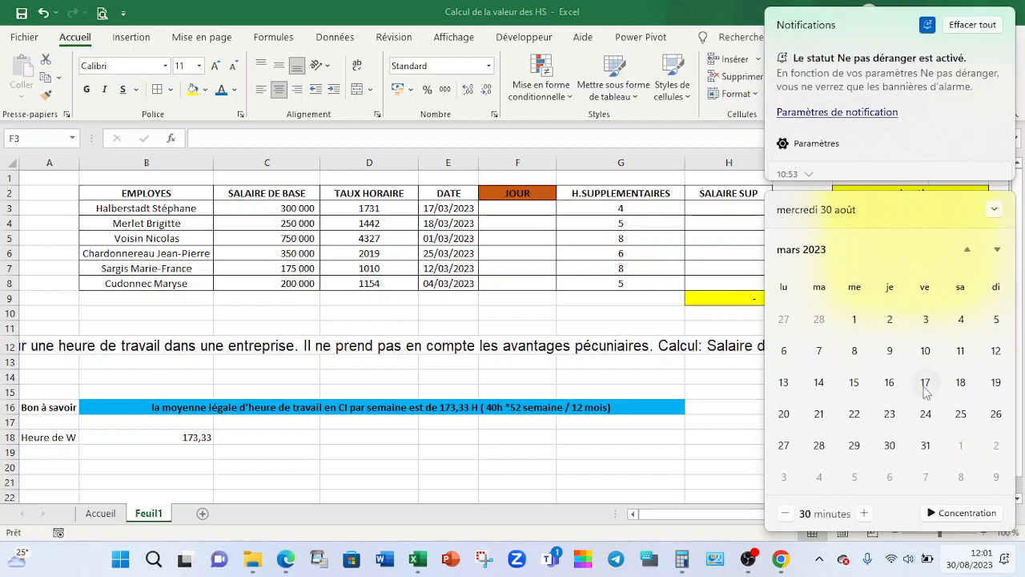
Step: Enter "vendredi" as the day for the first employee in F3 of the JOUR column
click(516, 208)
text(vendredi)
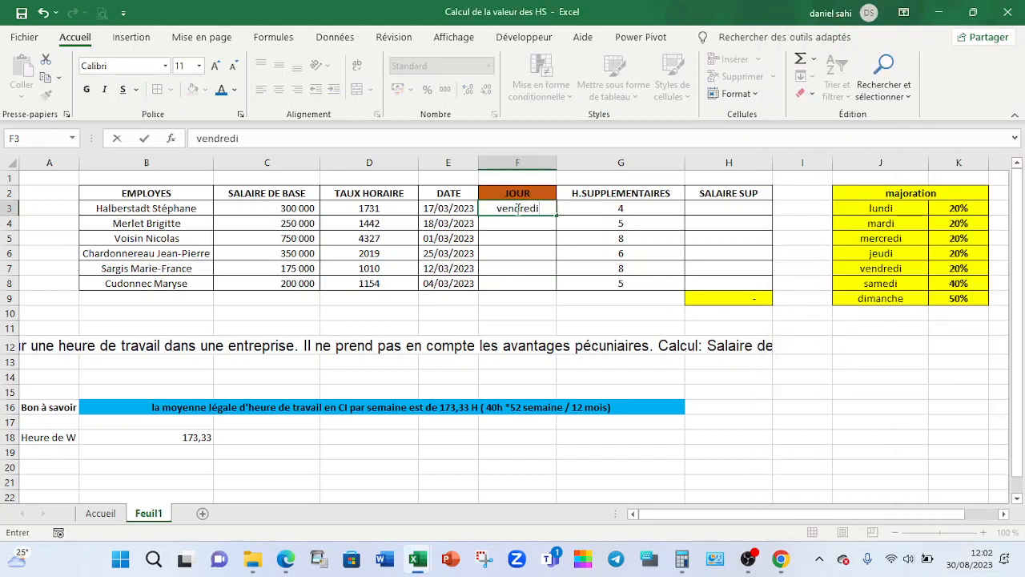
key(Return)
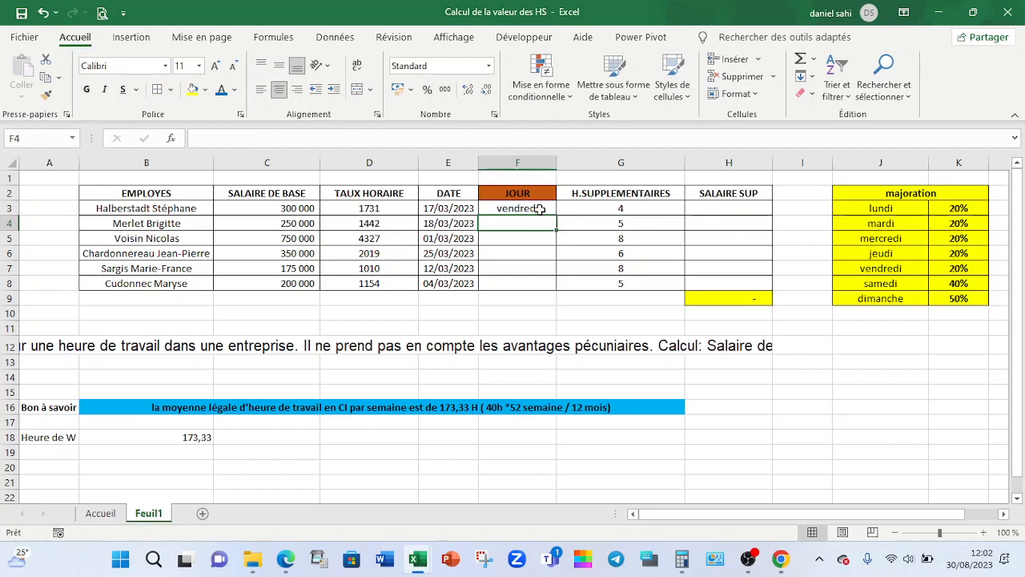
click(536, 208)
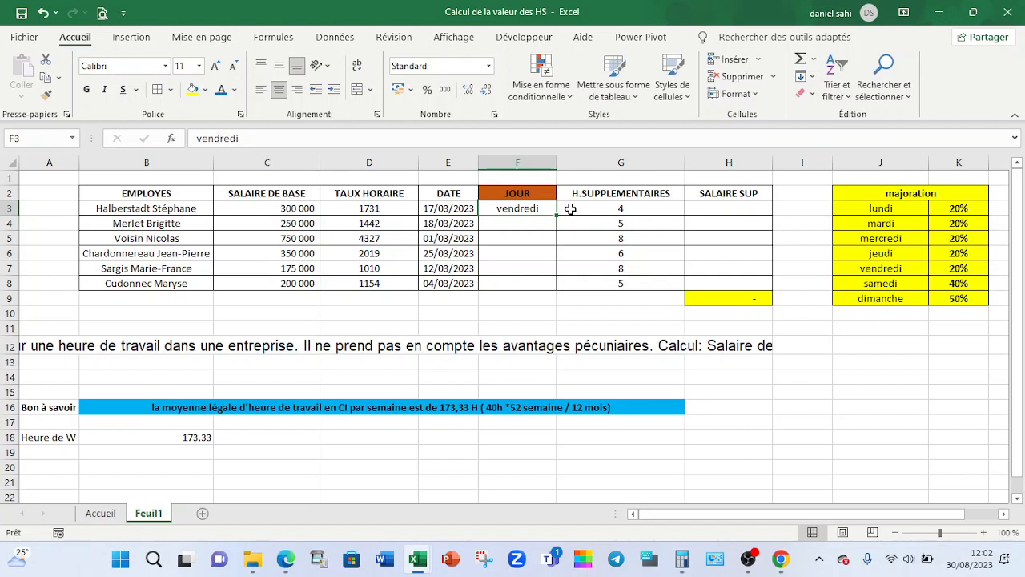
Step: Replace the day in F3 with the formula =TEXTE(E3;"jjjj") and fill it down to F8
key(Delete)
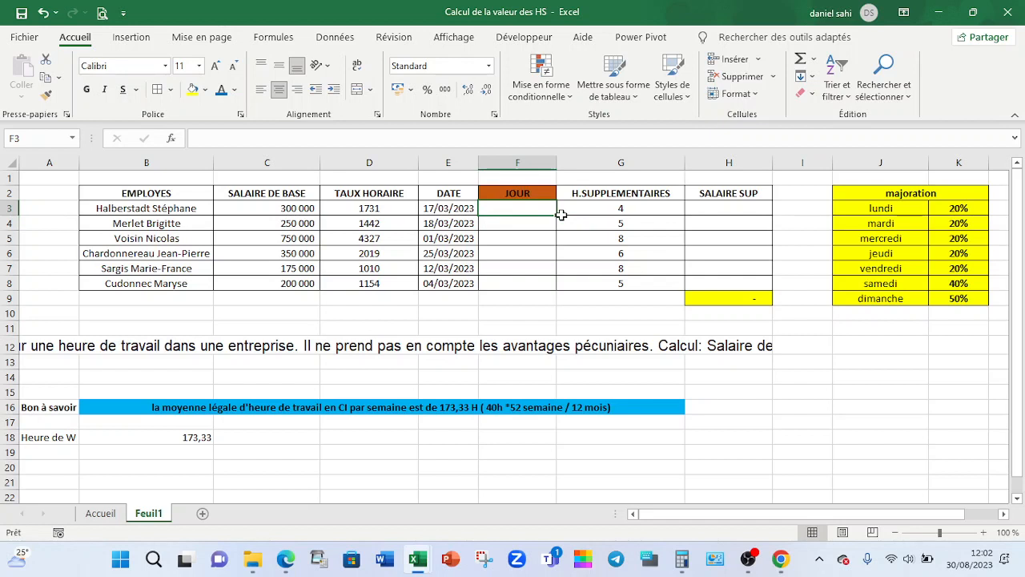
text(=tex)
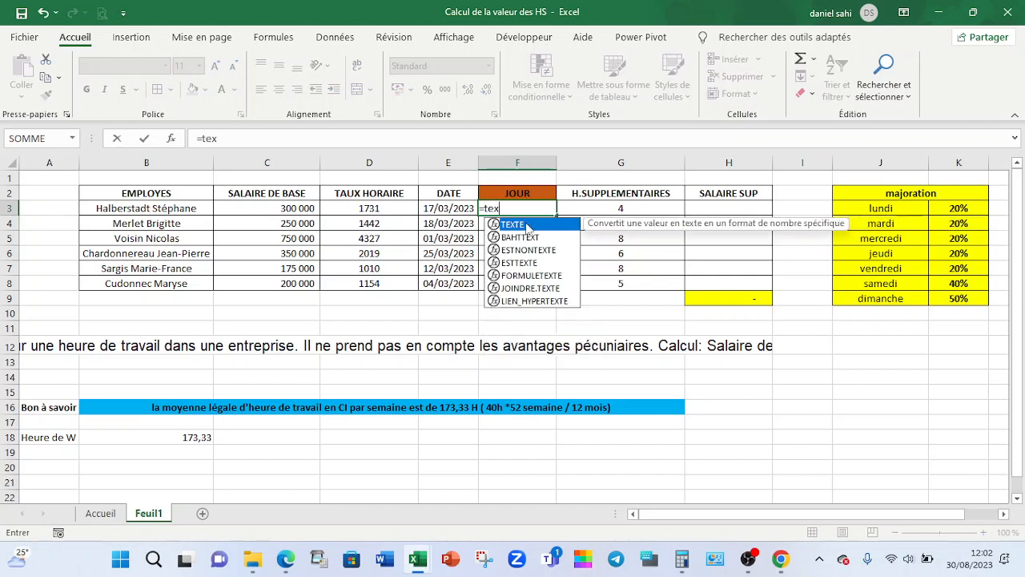
double_click(525, 227)
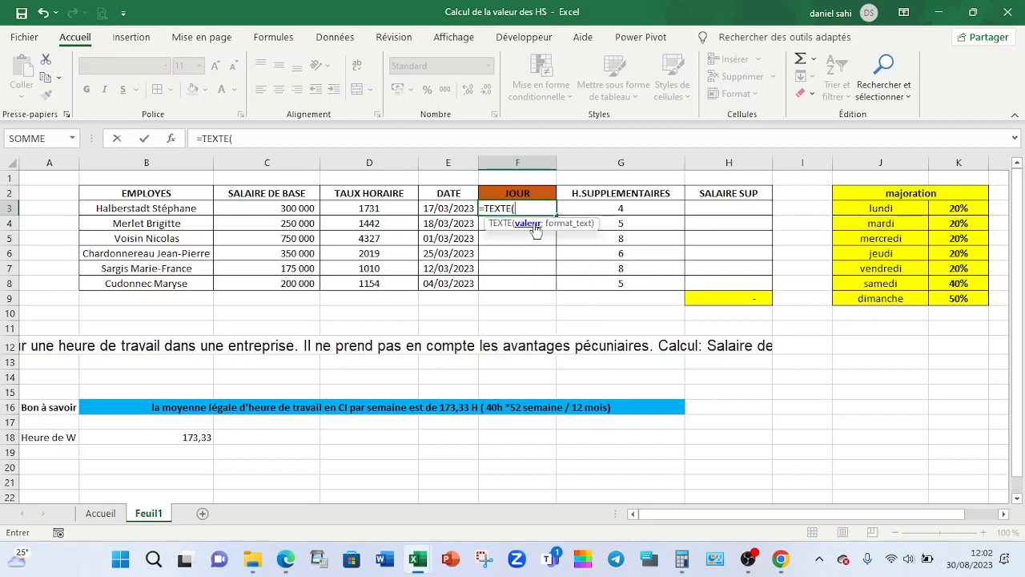
click(433, 209)
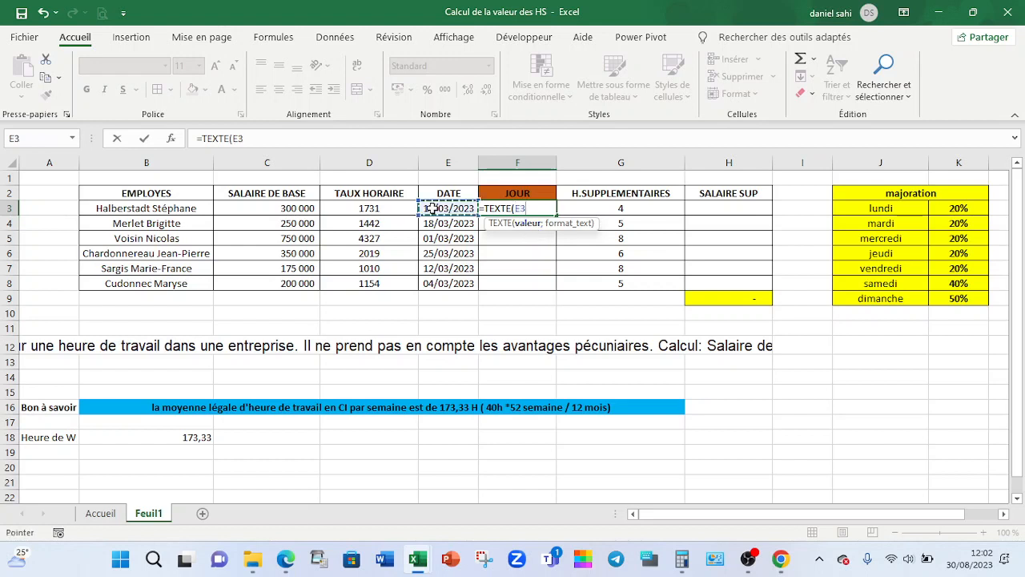
text(;"jjjj)
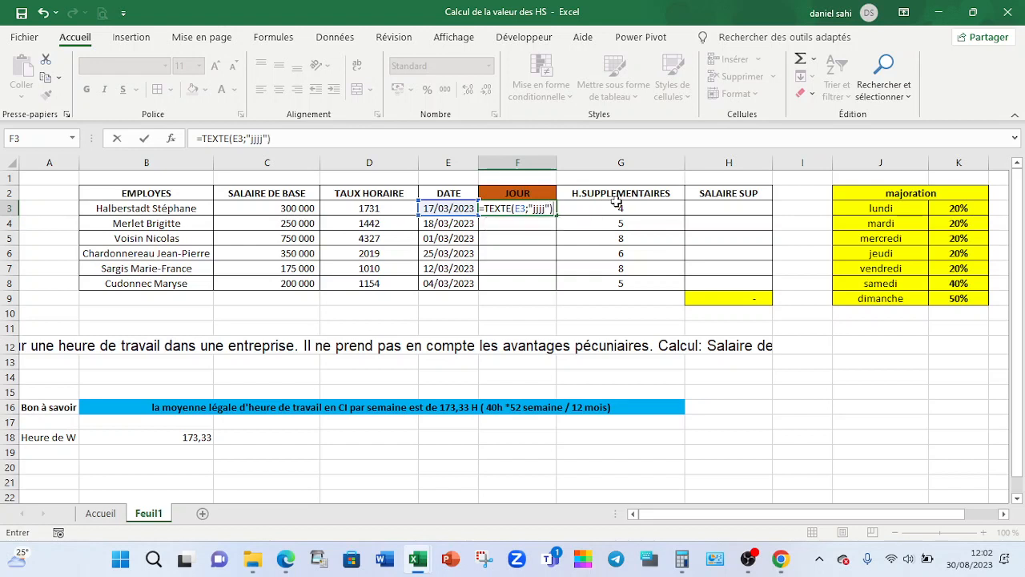
key(Return)
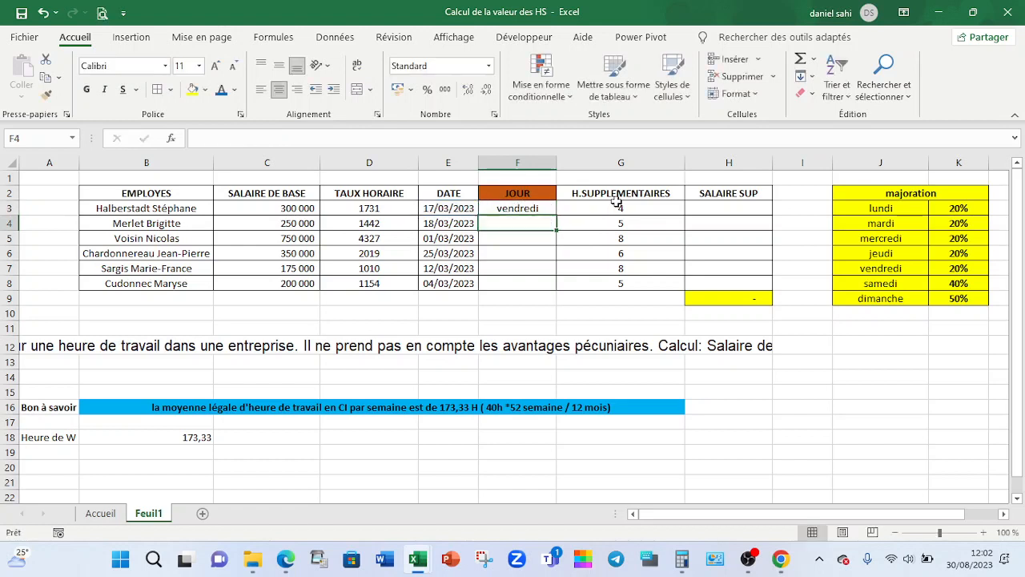
click(505, 207)
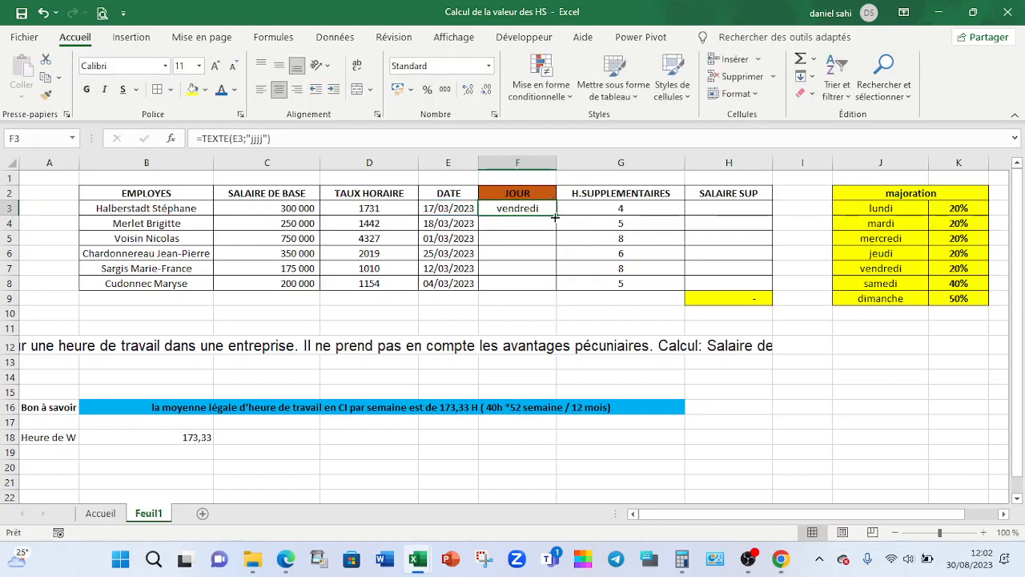
double_click(558, 215)
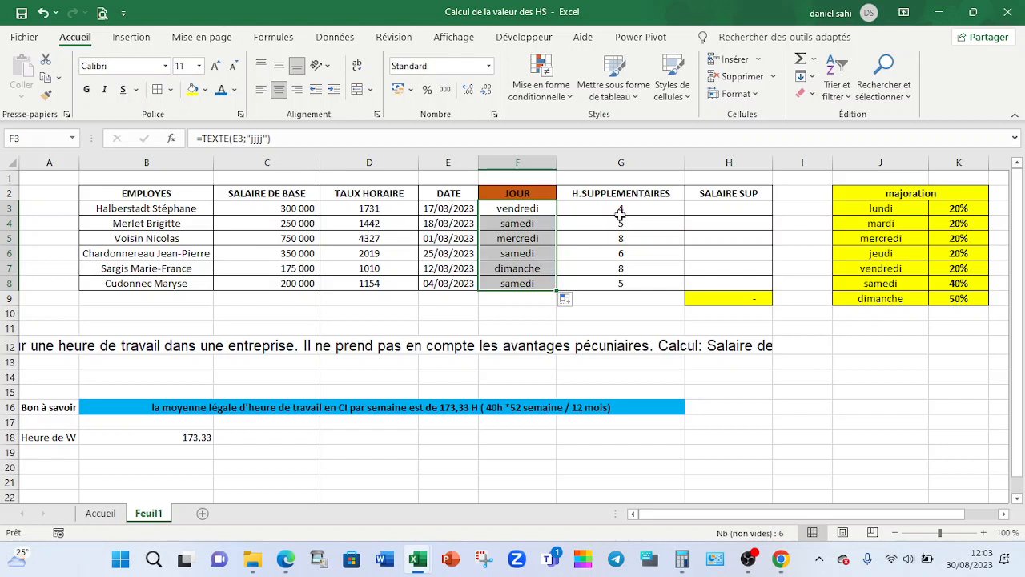
Step: Enter the formula =G3+(1+K7) in H3 of the SALAIRE SUP column
click(724, 205)
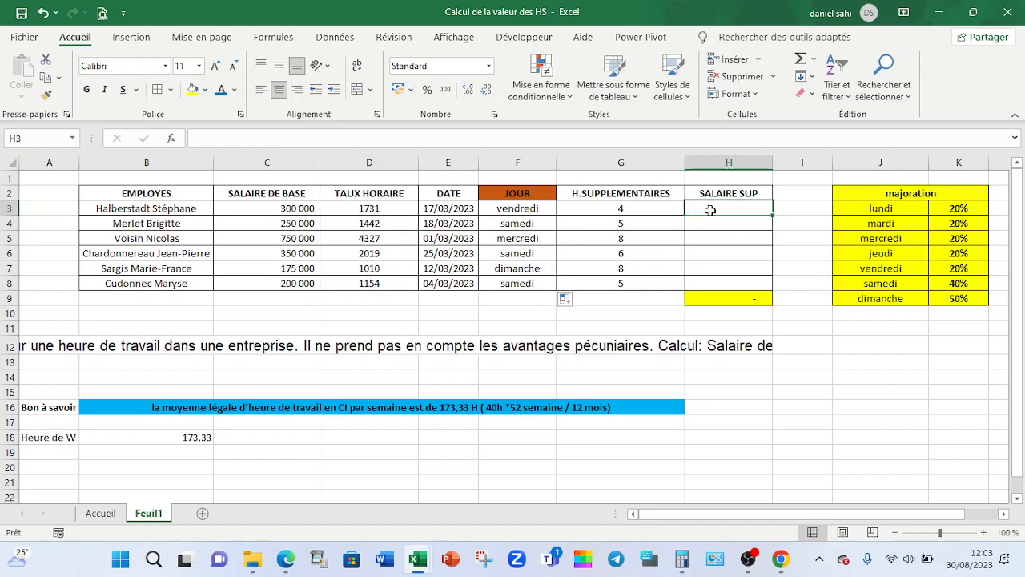
text(=)
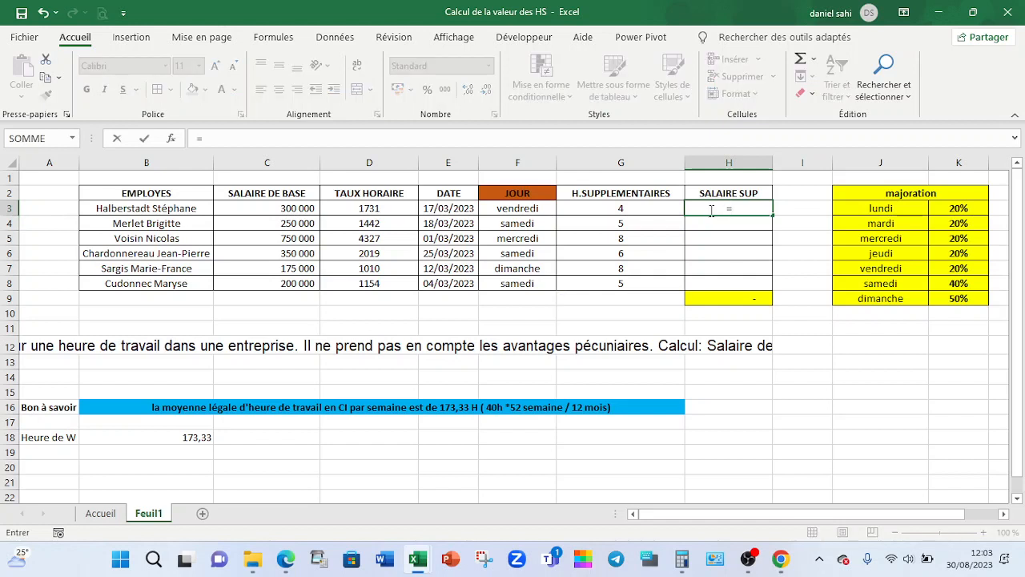
click(631, 209)
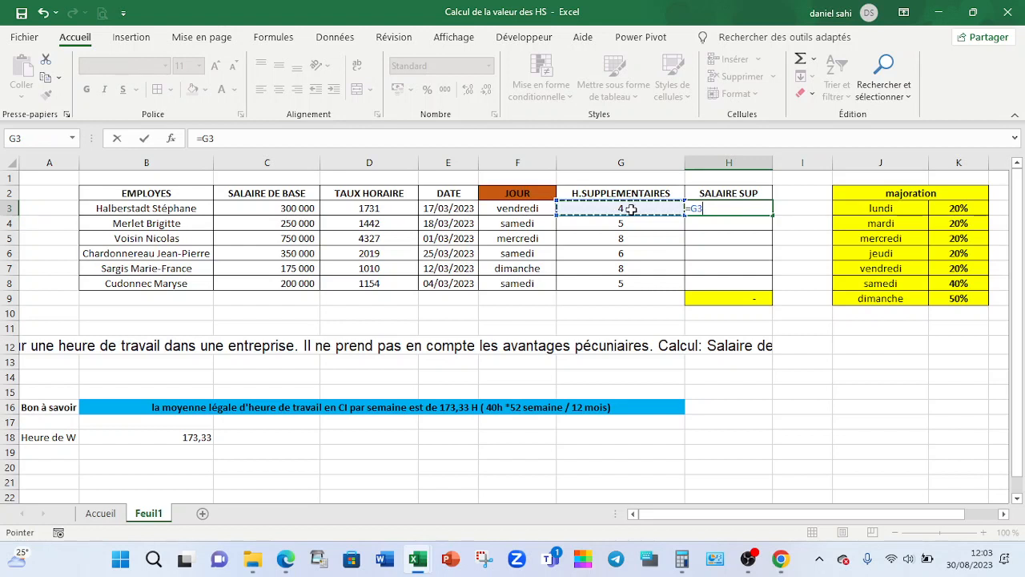
text(+(1+)
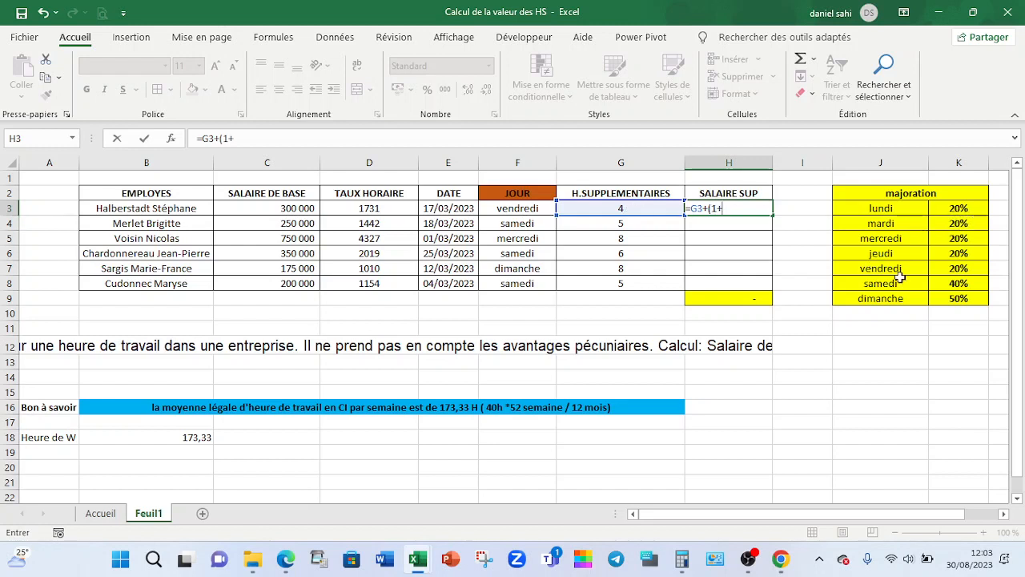
click(958, 271)
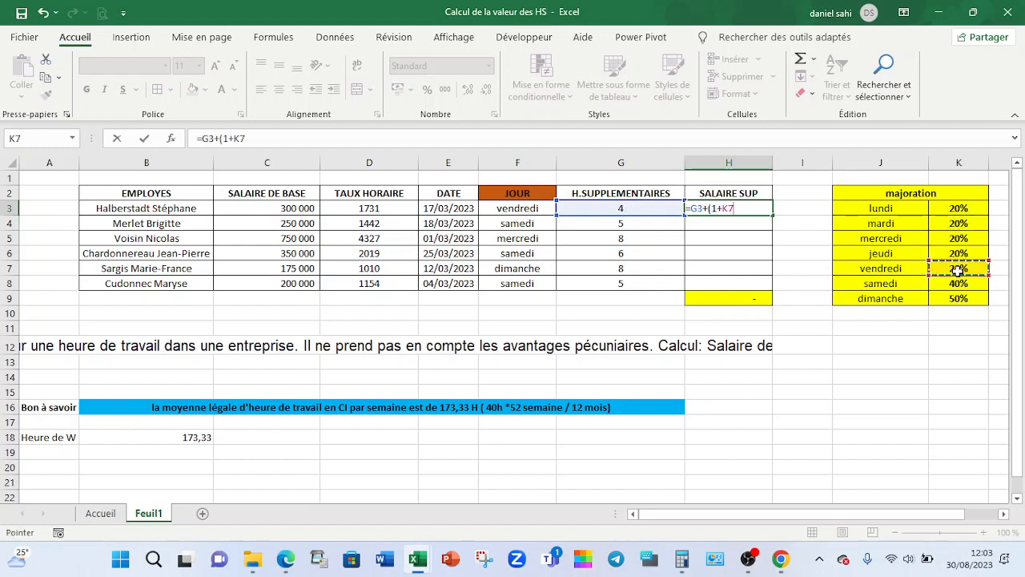
text())
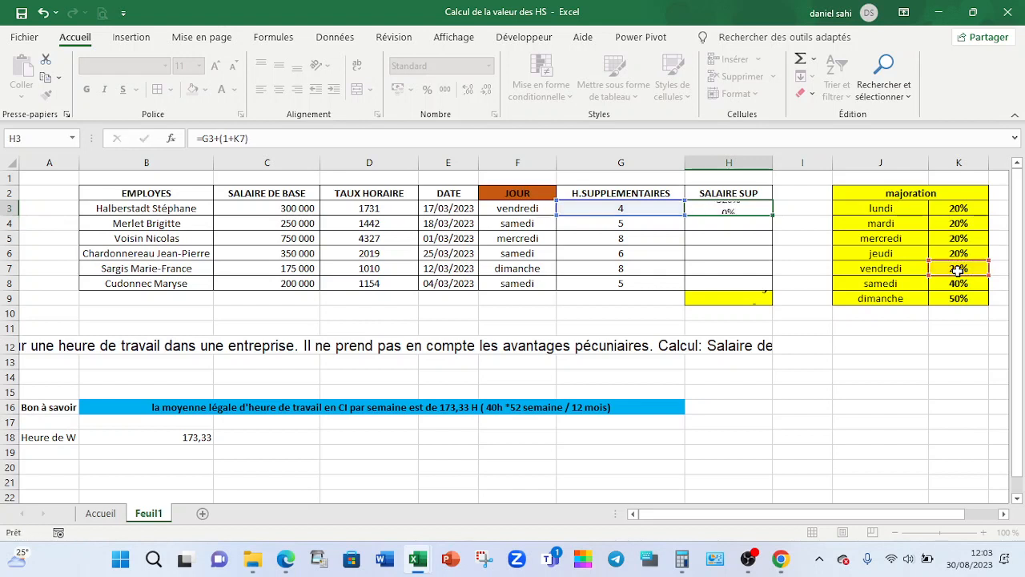
key(Return)
Step: Set the number format of H3 to Standard
click(735, 208)
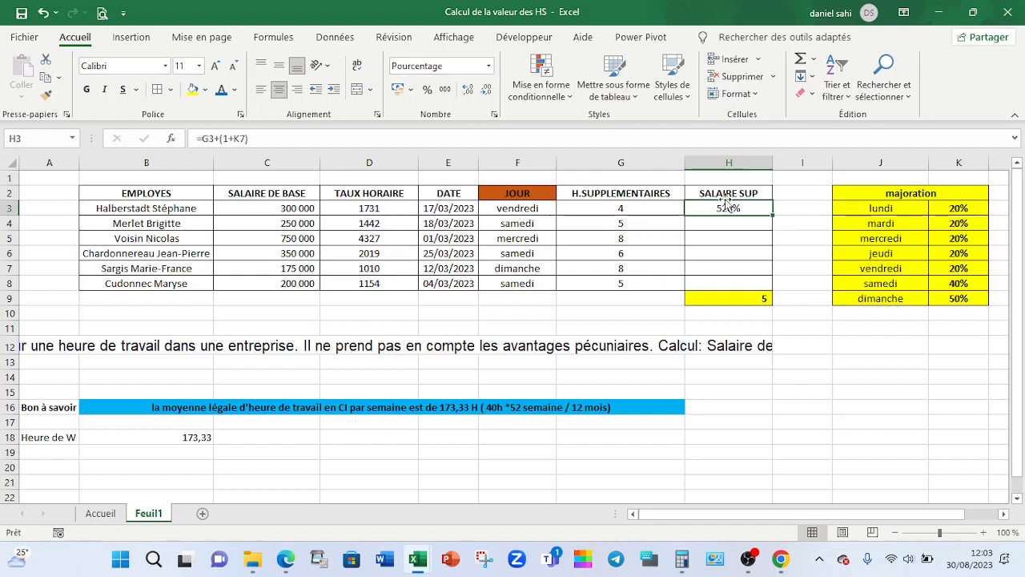
click(491, 67)
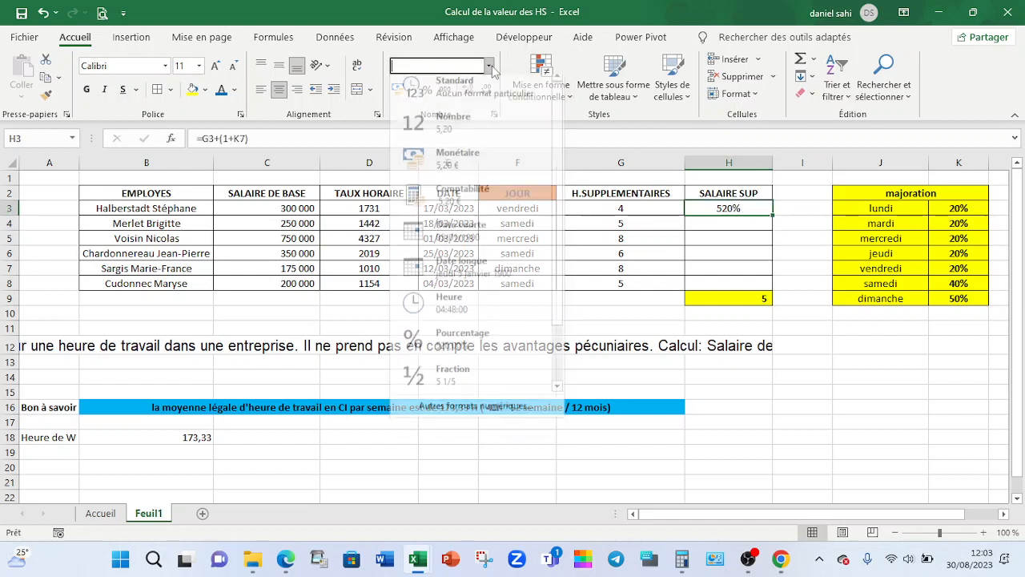
click(480, 92)
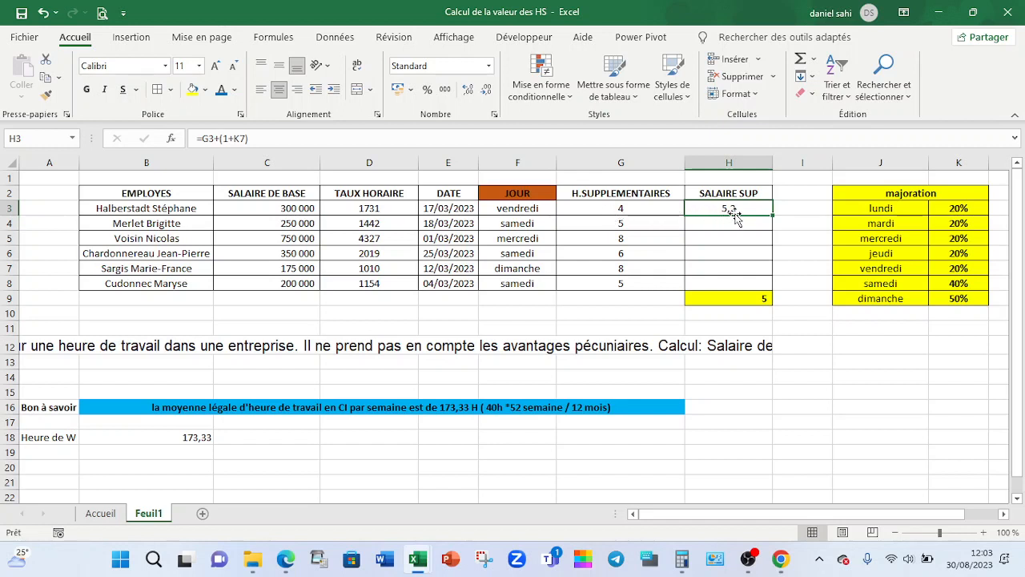
Step: Correct the H3 formula to multiply instead of add, so it is =G3*(1+K7)
click(223, 139)
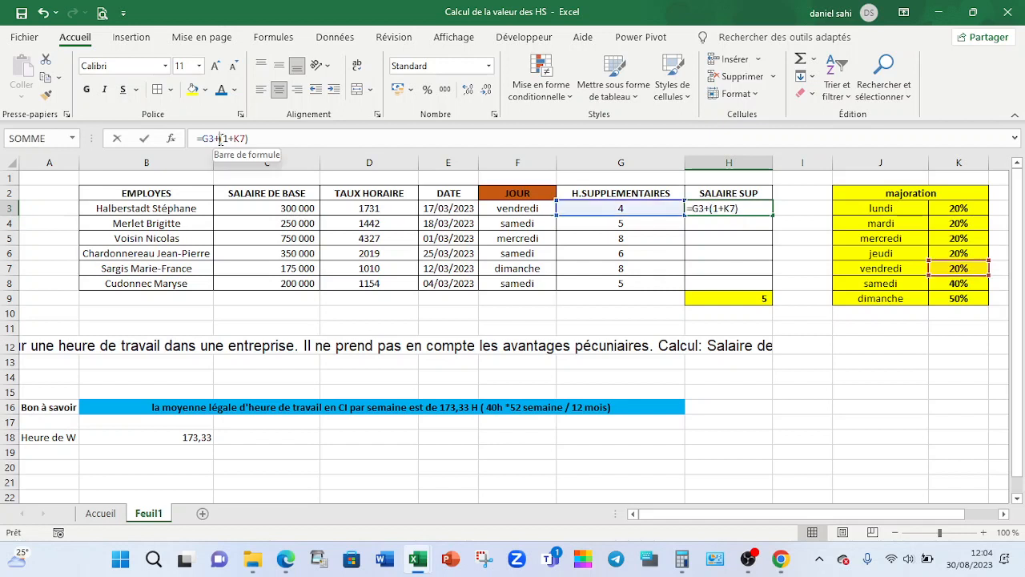
key(BackSpace)
text(*)
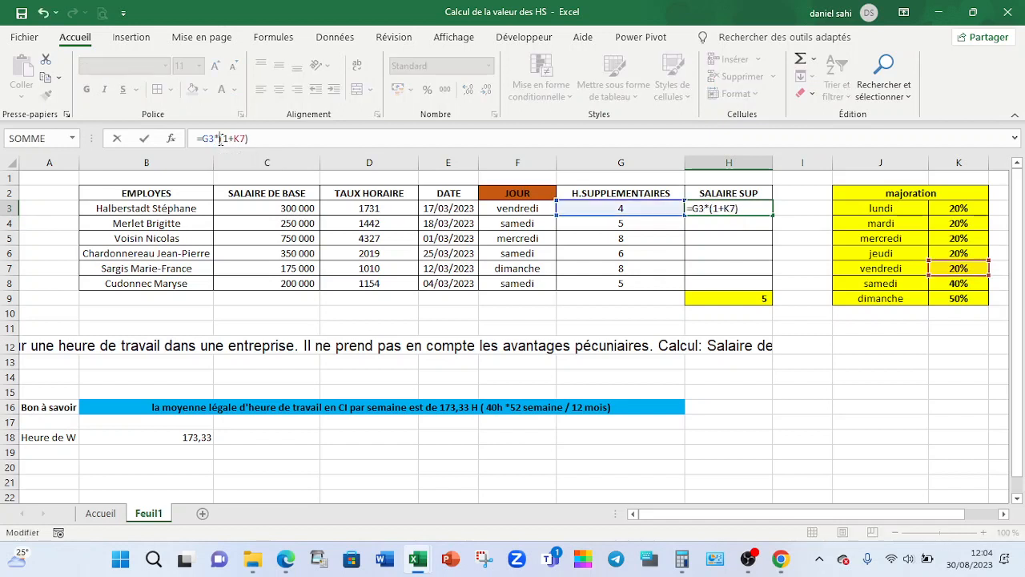
key(Return)
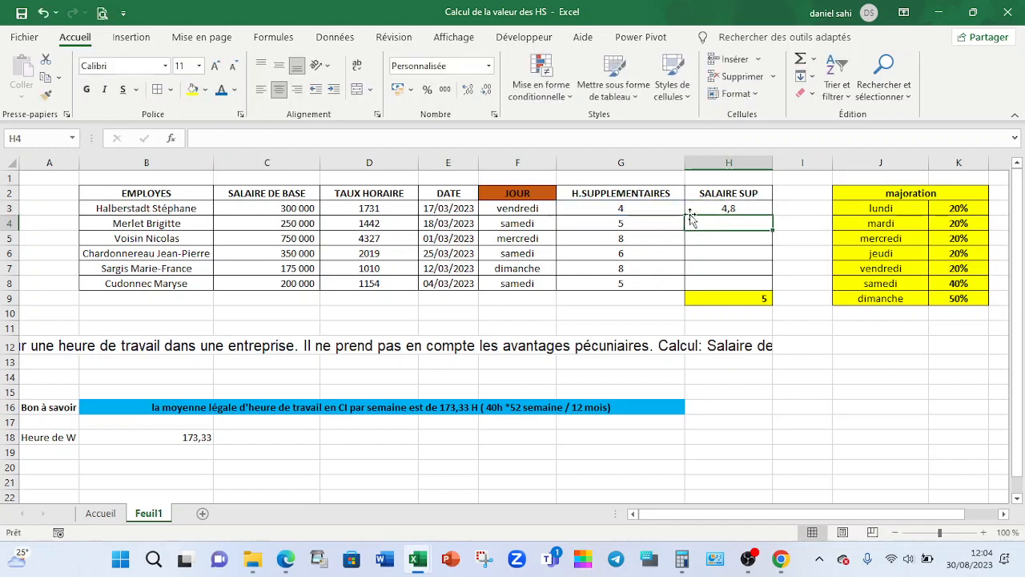
Step: Check the increased hours of H3 in the Calculator by computing 1 × 1,2 and 4 × 1,2
click(725, 207)
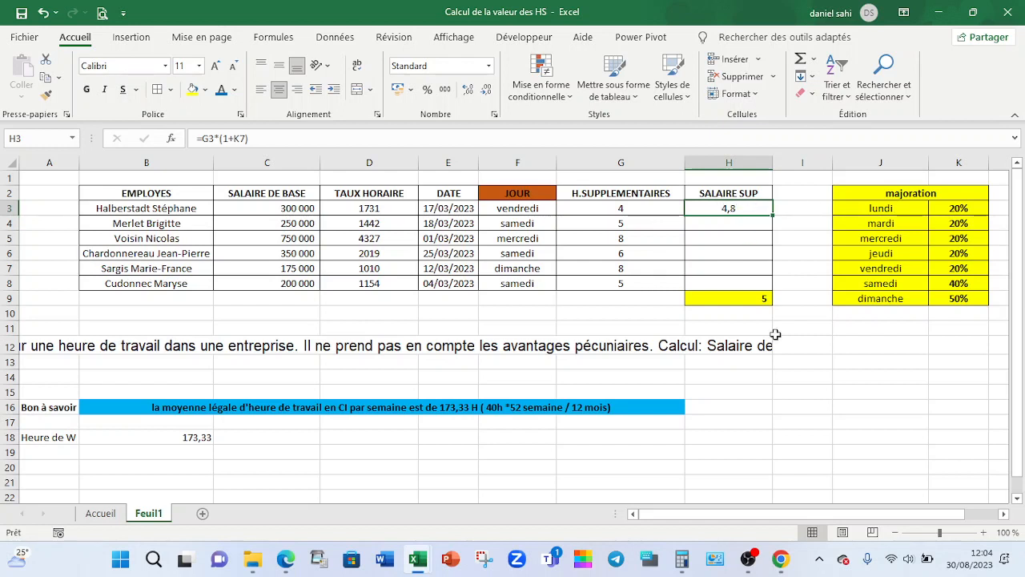
click(682, 561)
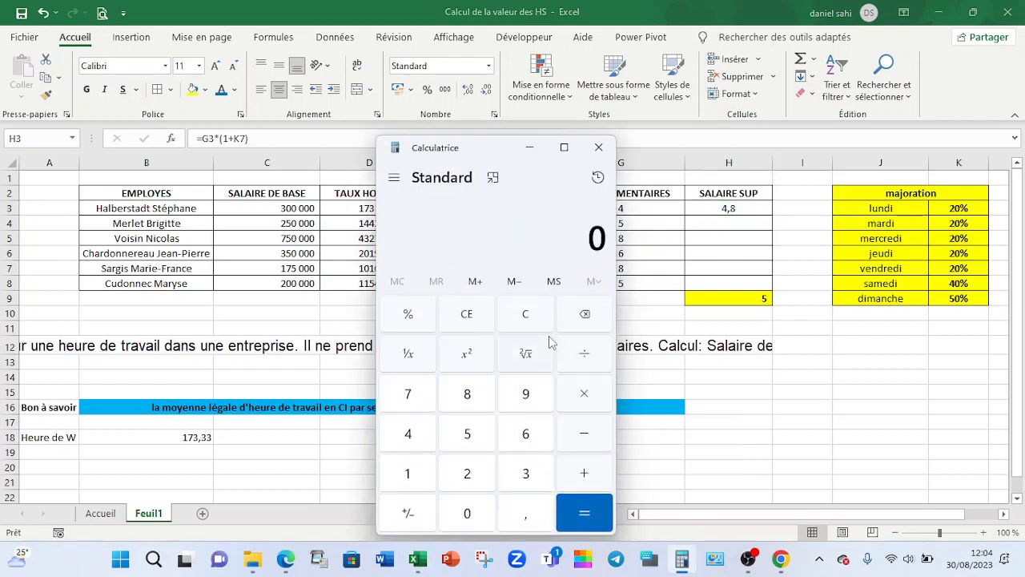
text(1 × )
text(20)
key(BackSpace)
key(BackSpace)
text(1,2)
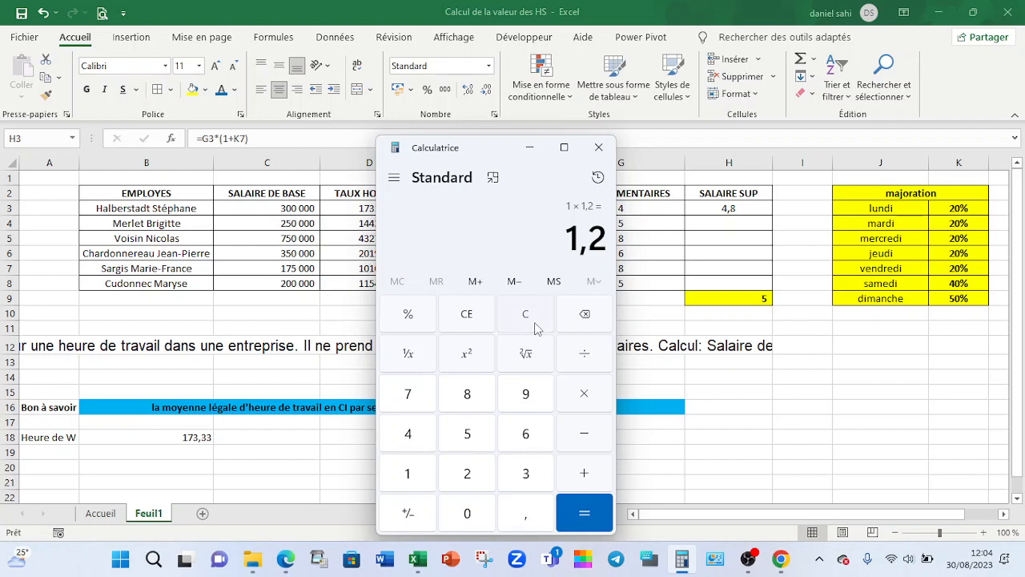
click(535, 328)
text(4 × 1,2)
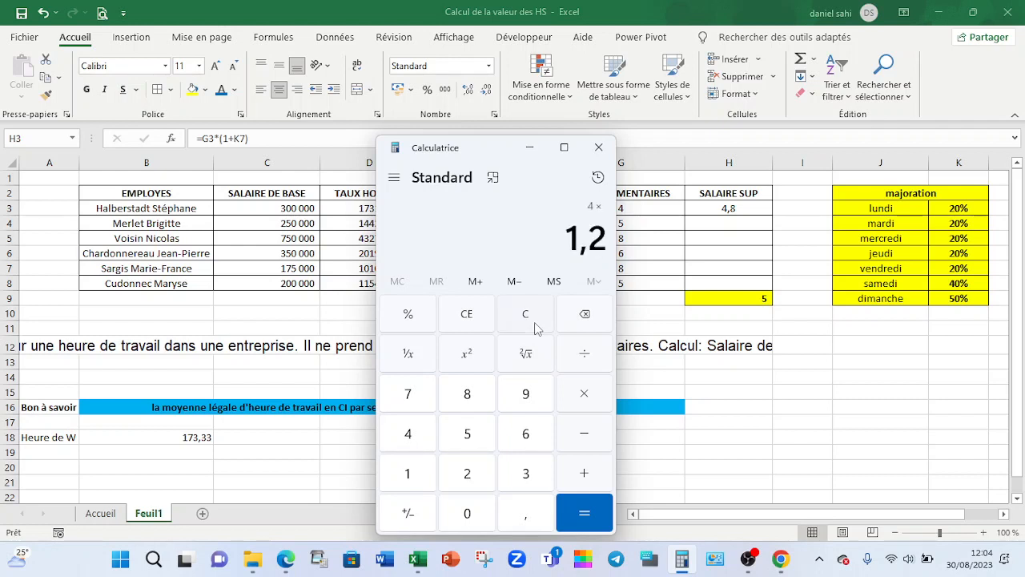
key(Return)
click(727, 246)
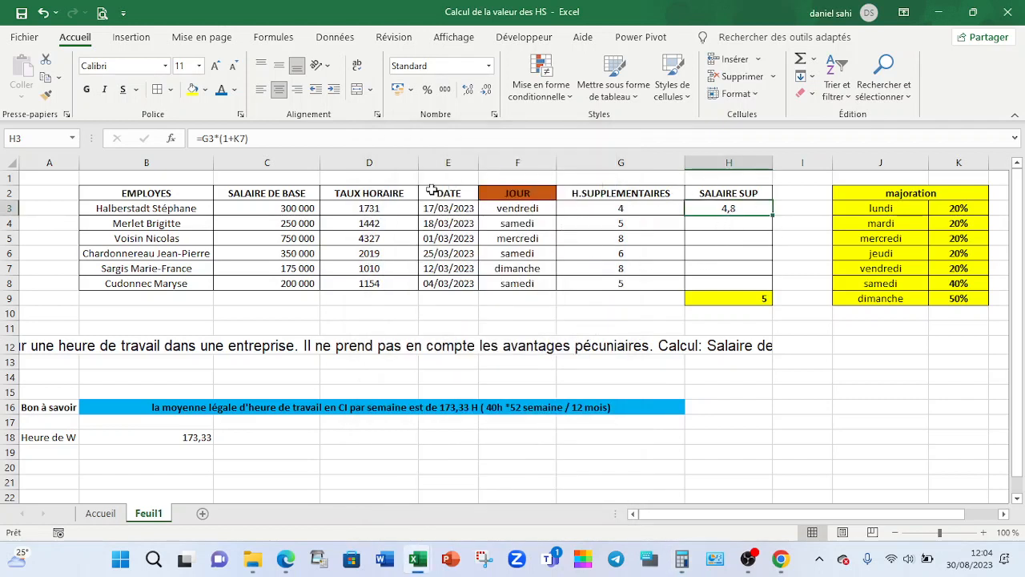
Step: Multiply the H3 formula by the hourly rate so it is =G3*(1+K7)*D3, and fill it down to H8
click(317, 141)
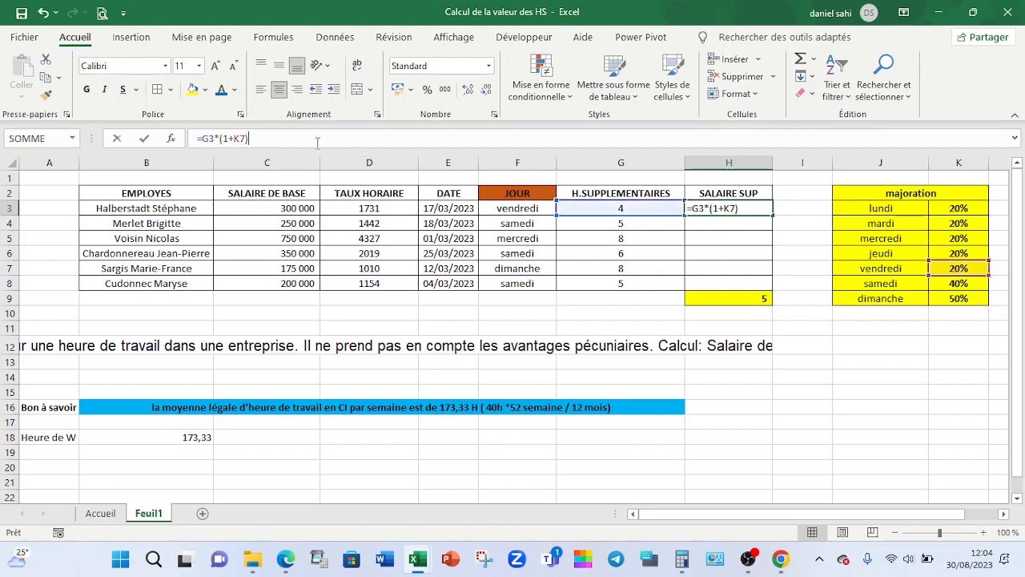
text(*)
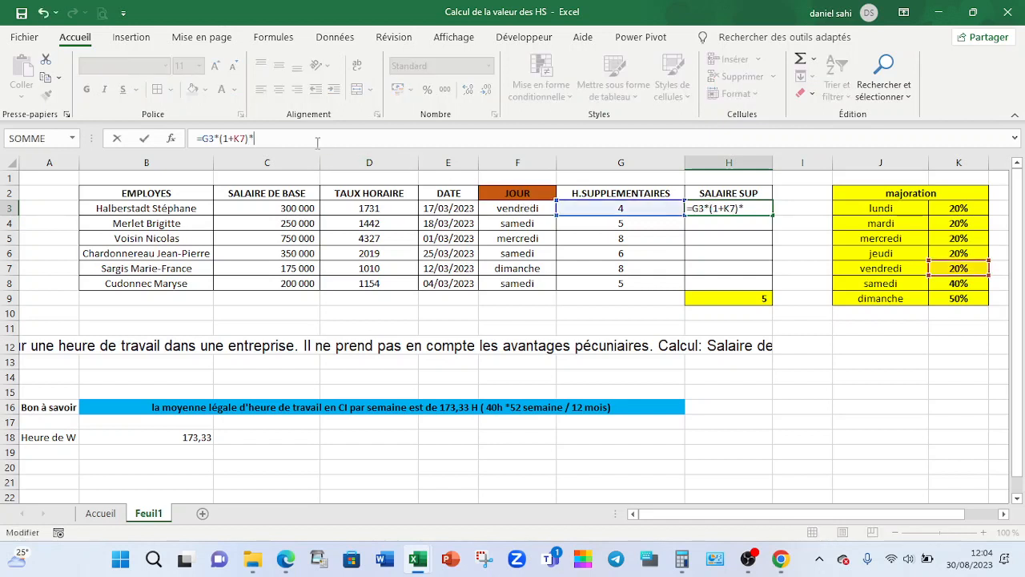
click(392, 204)
key(Return)
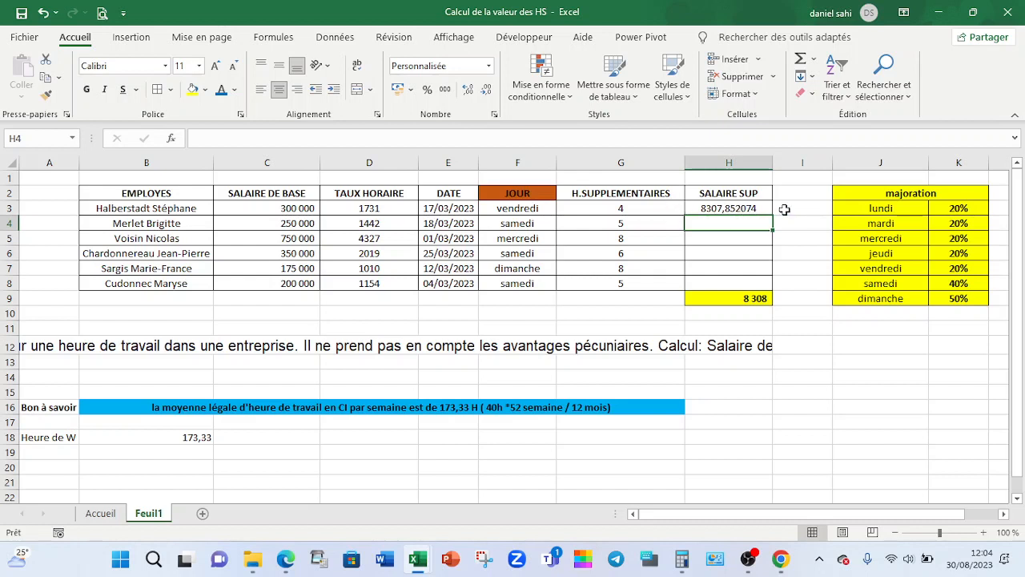
click(731, 208)
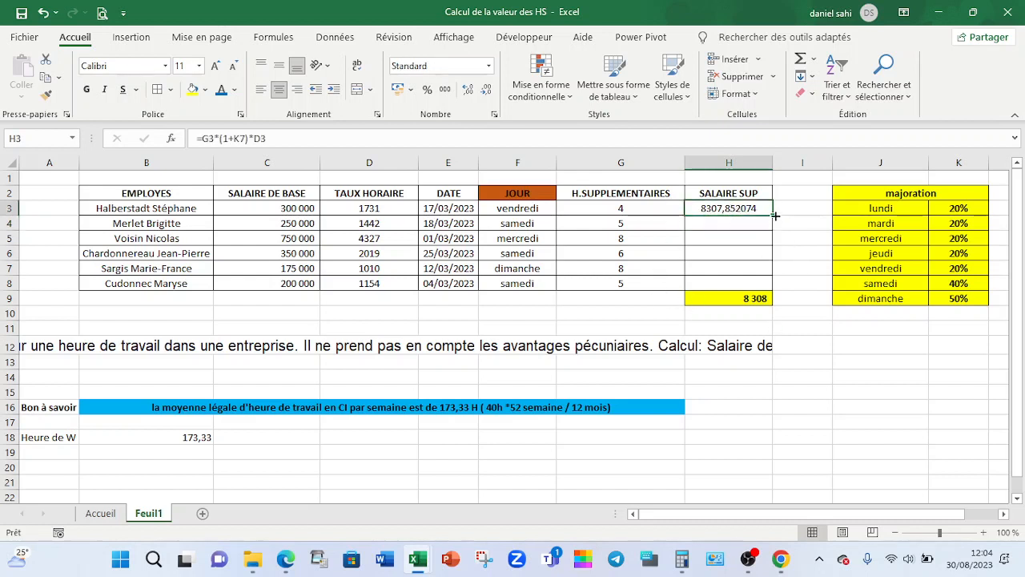
double_click(775, 215)
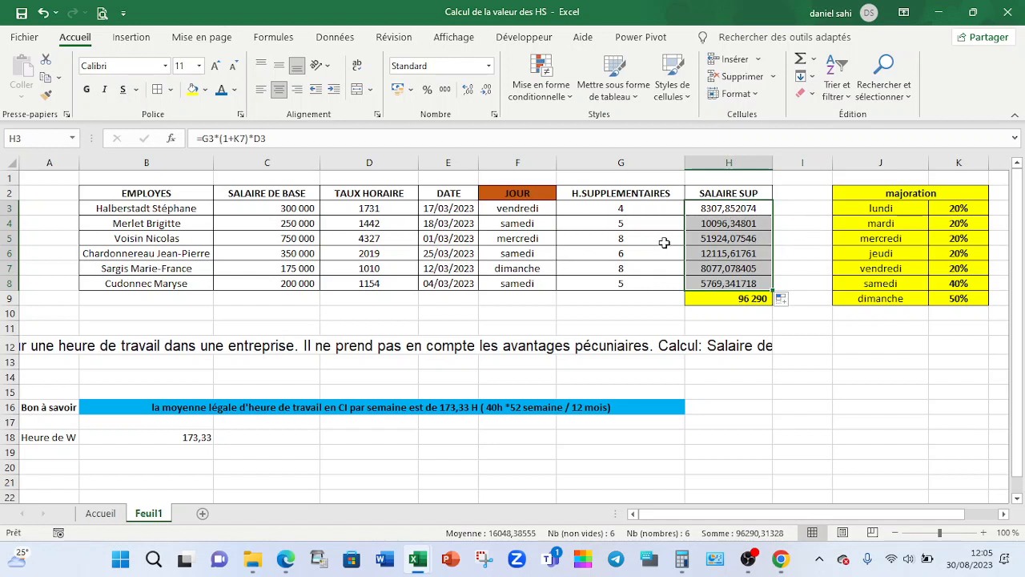
Step: Check which increase-rate cells the copied formulas in H4 and H6 refer to, comparing them with the Saturday rate in K8
click(737, 226)
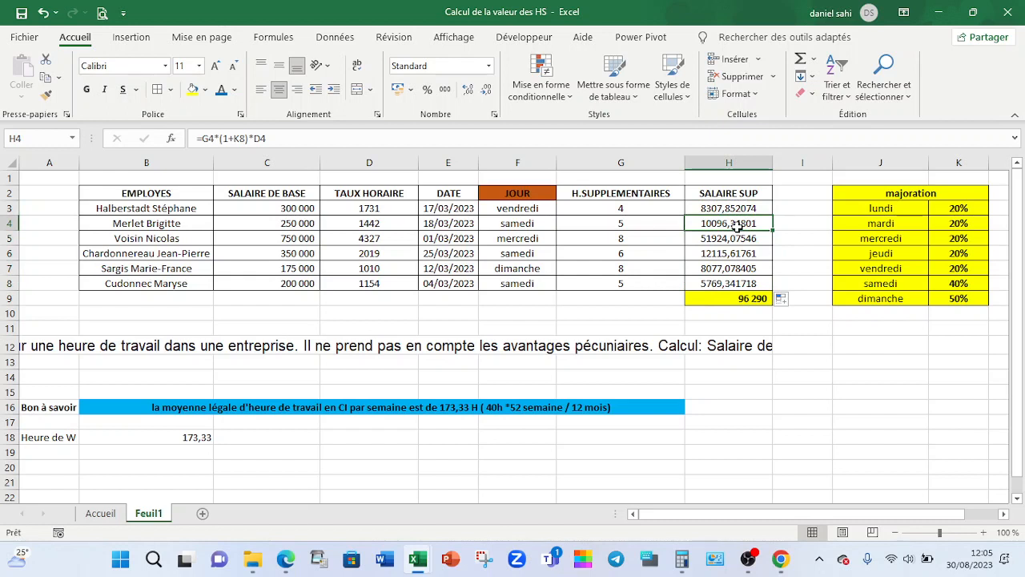
click(961, 285)
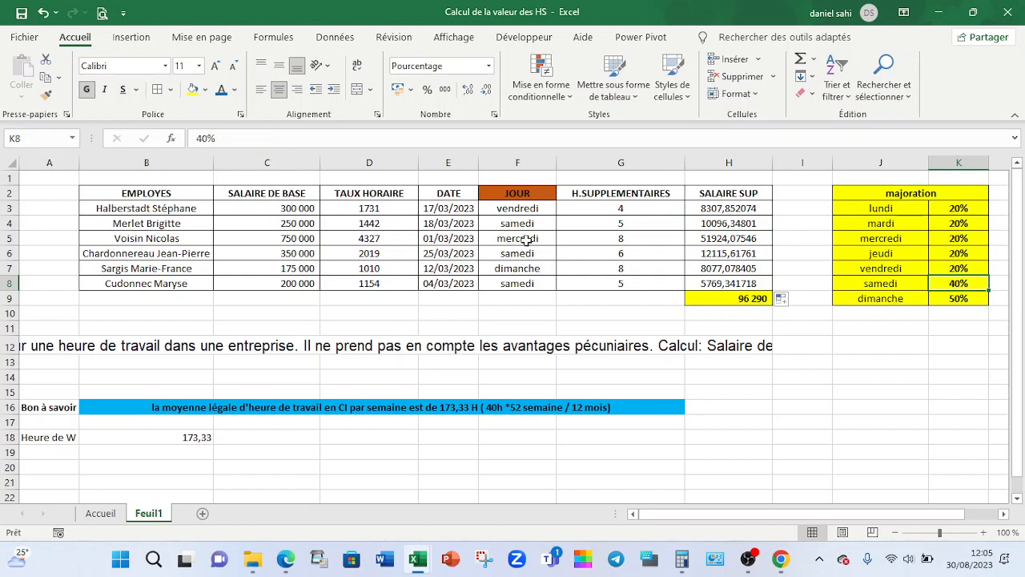
click(738, 224)
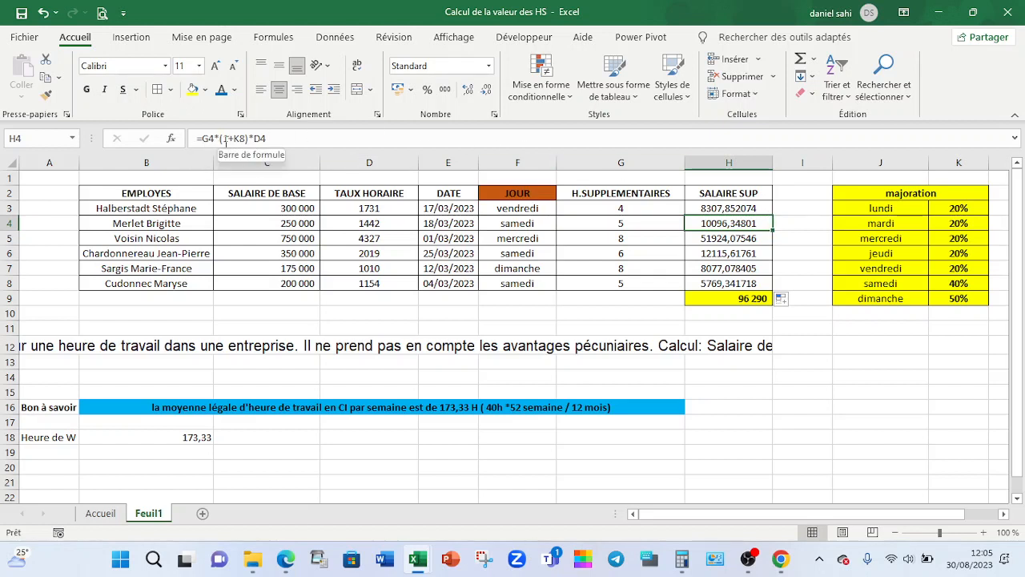
click(703, 251)
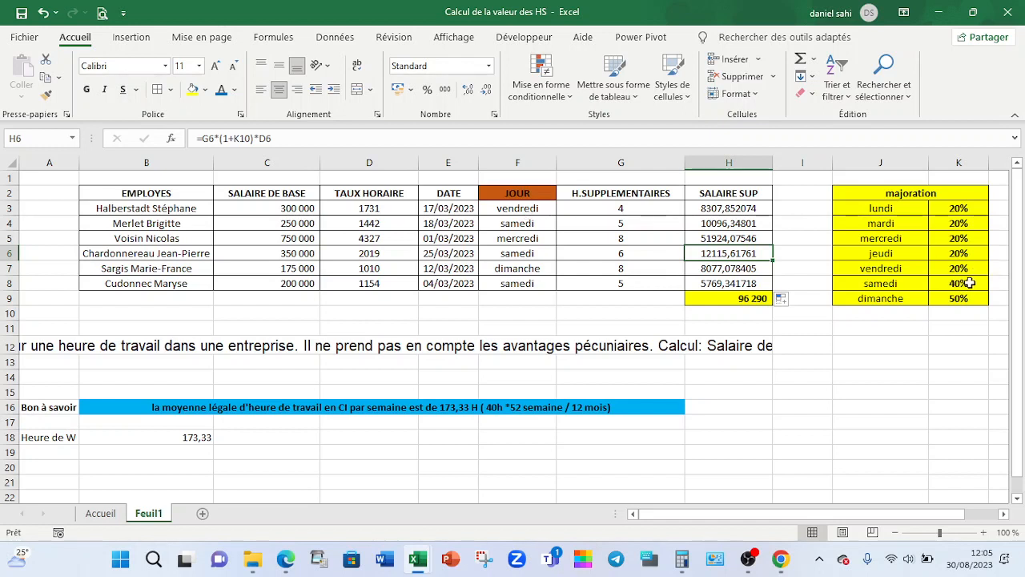
click(250, 139)
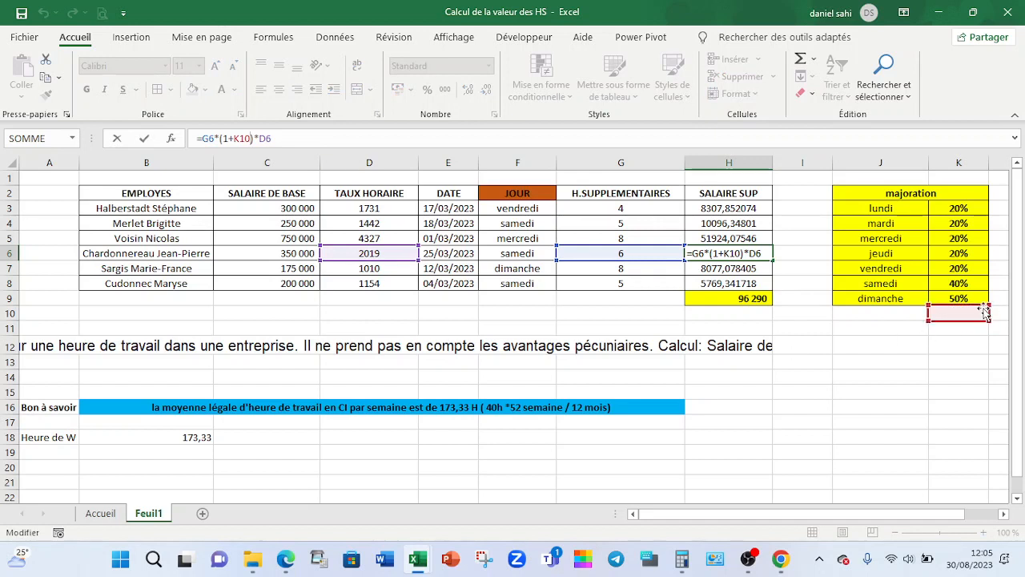
Step: Clear the overtime pay formulas from H3 to H8 in the SALAIRE SUP column
key(Return)
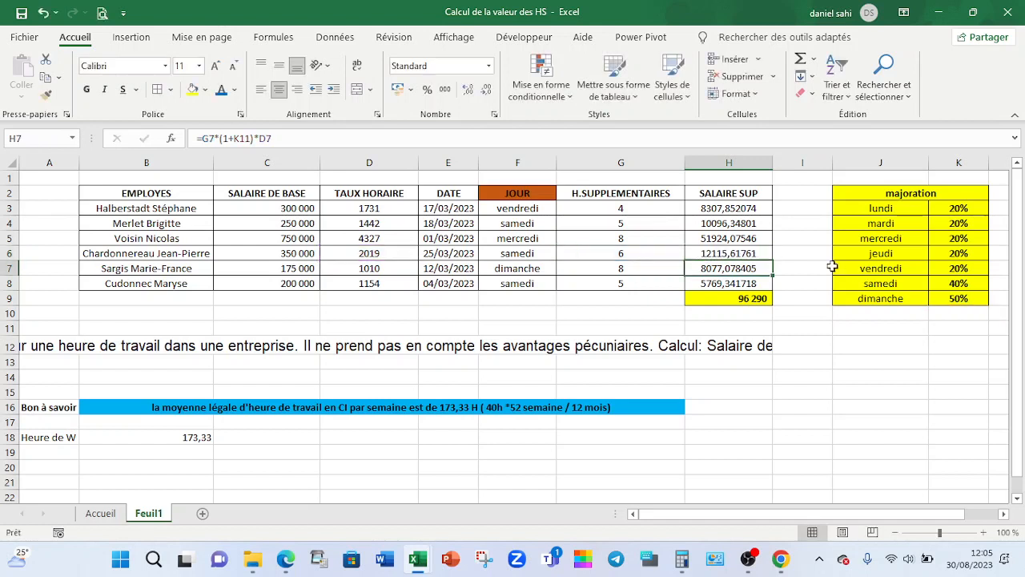
click(749, 255)
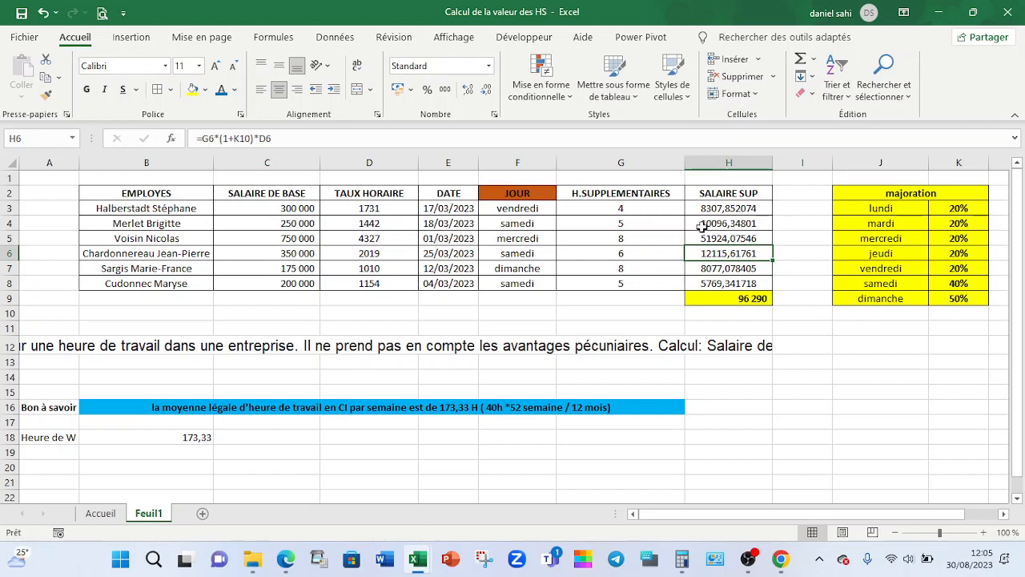
drag(701, 227, 709, 277)
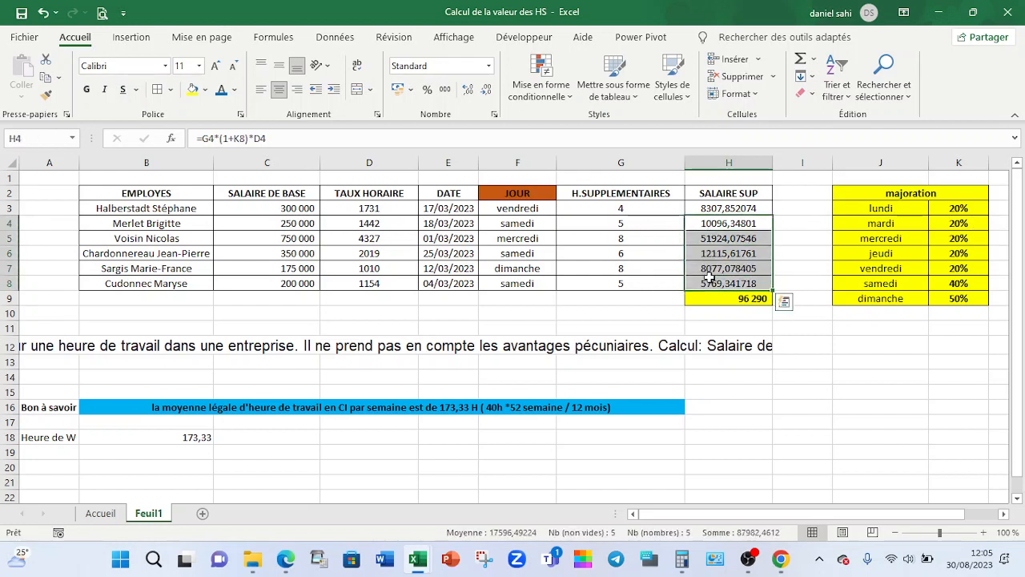
key(Delete)
click(710, 223)
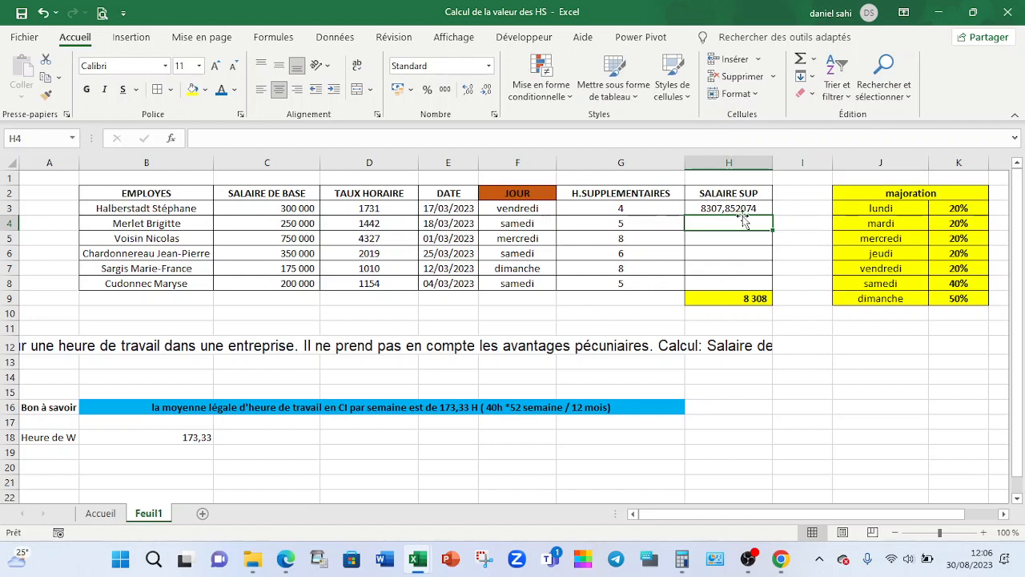
click(701, 208)
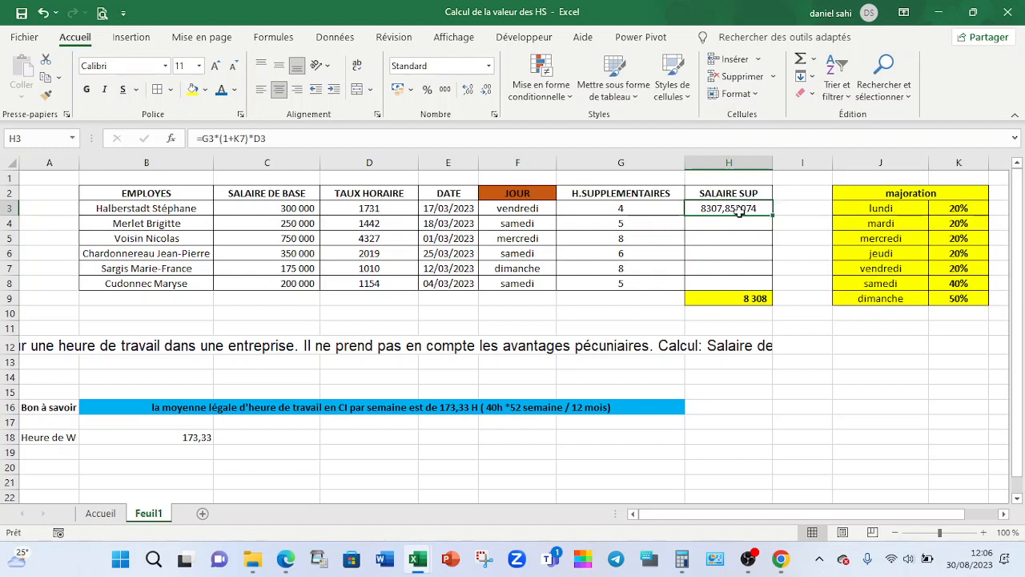
key(Delete)
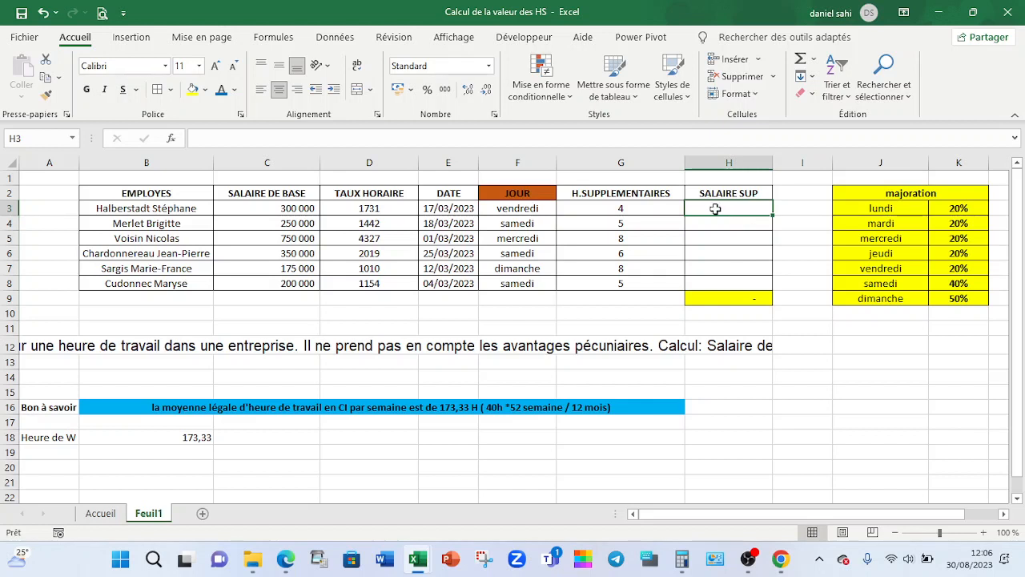
Step: Enter =G3*(1+(RECHERCHEV(F3;J3:K9;2;FAUX))) in H3, looking up the increase rate by weekday in the majoration table
text(=)
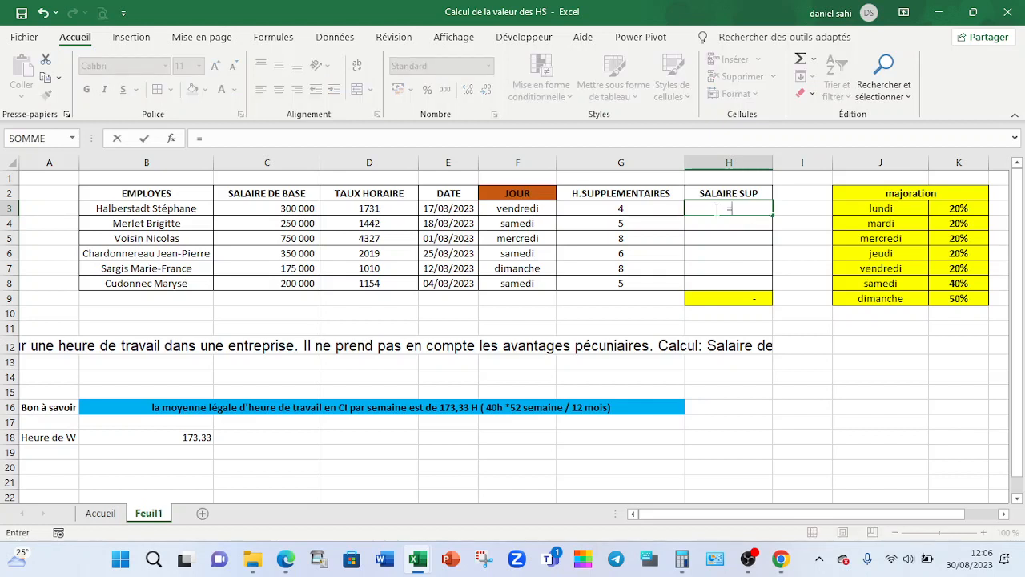
click(642, 209)
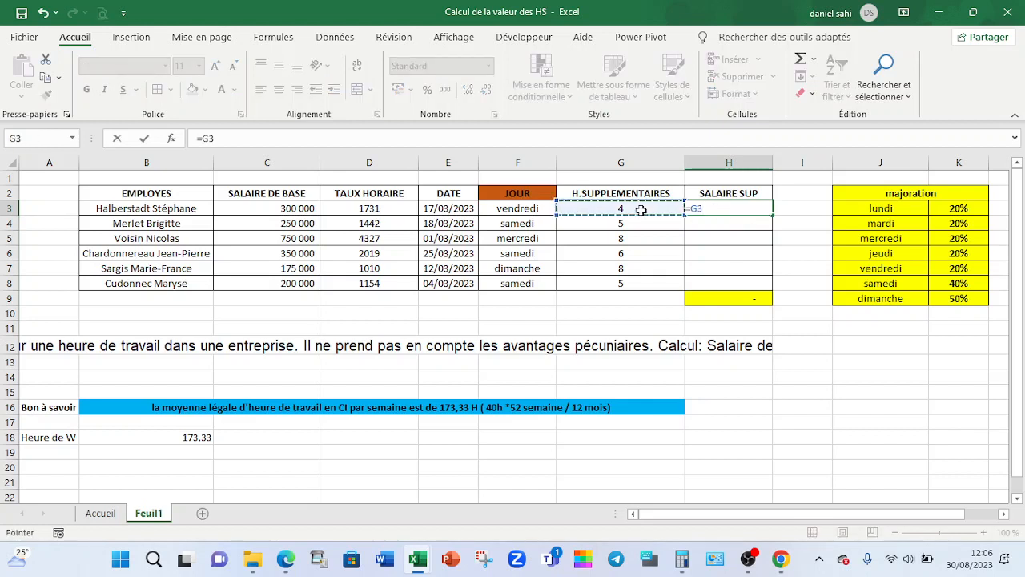
text(*)
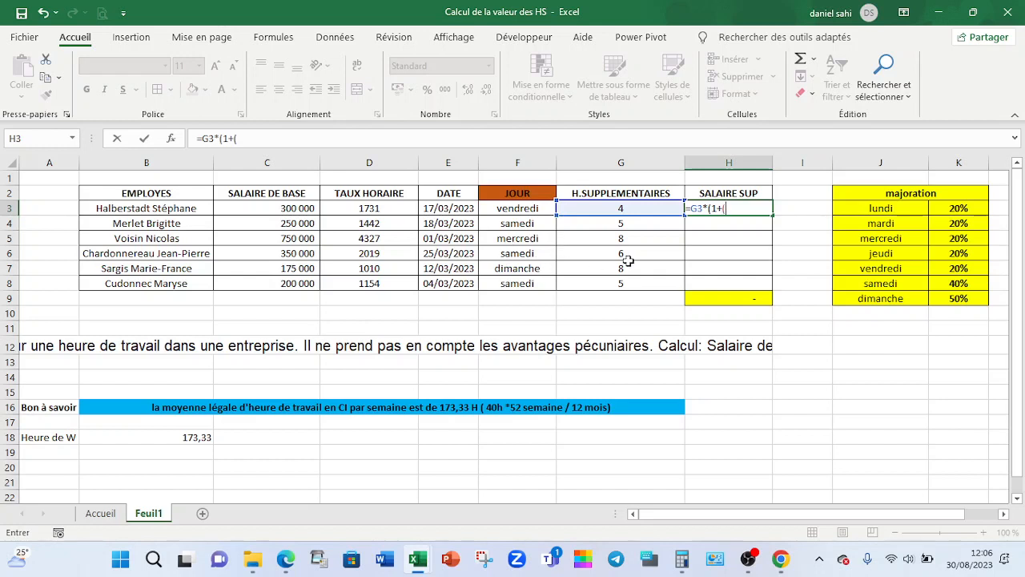
text(rec)
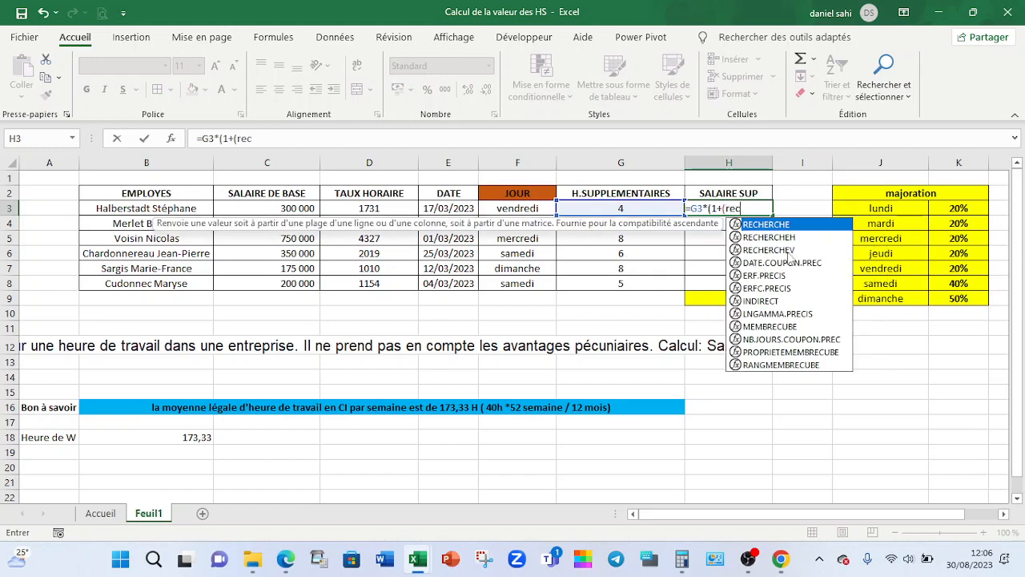
double_click(787, 251)
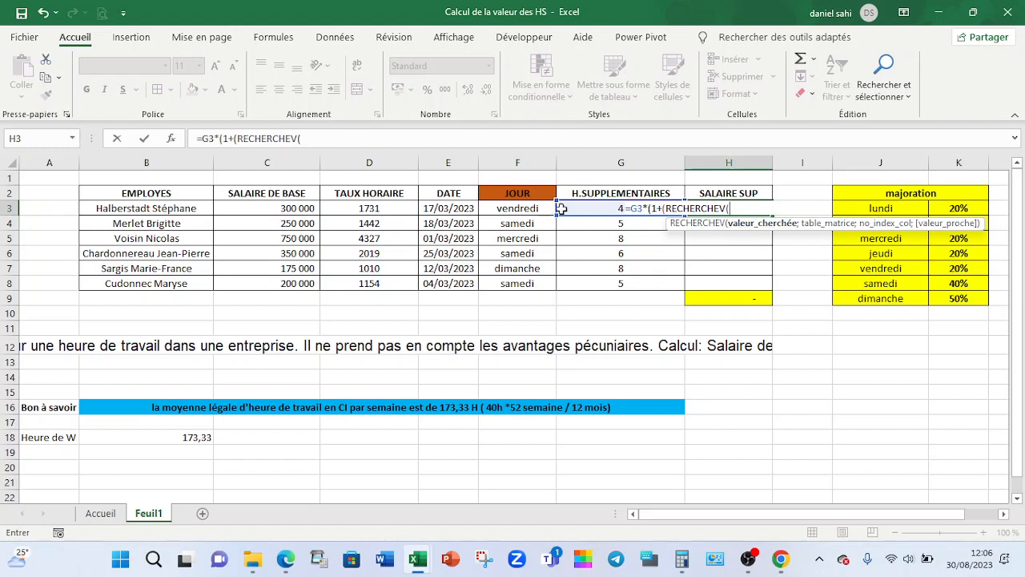
click(518, 207)
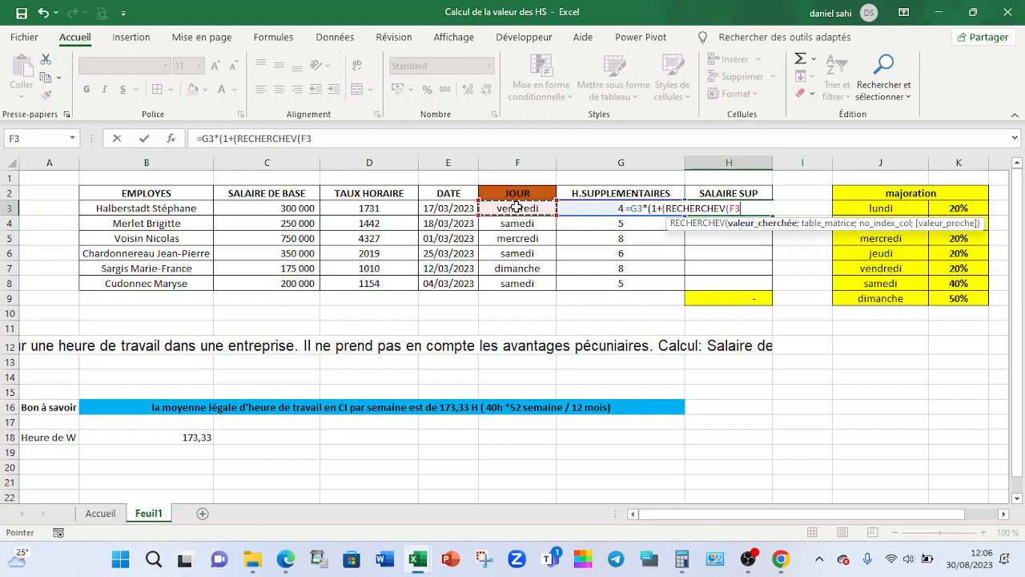
text(;)
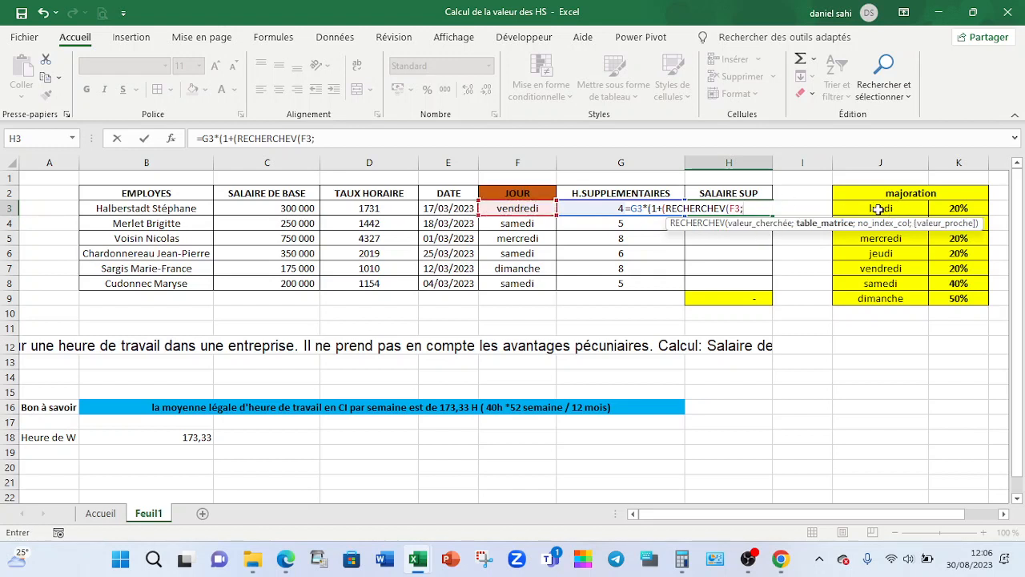
drag(878, 210, 949, 298)
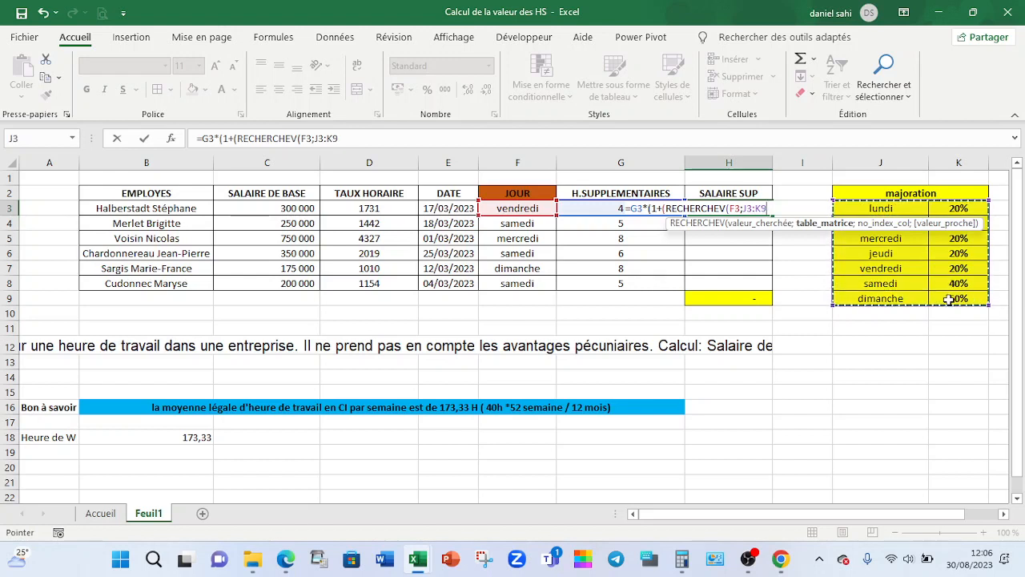
text(;)
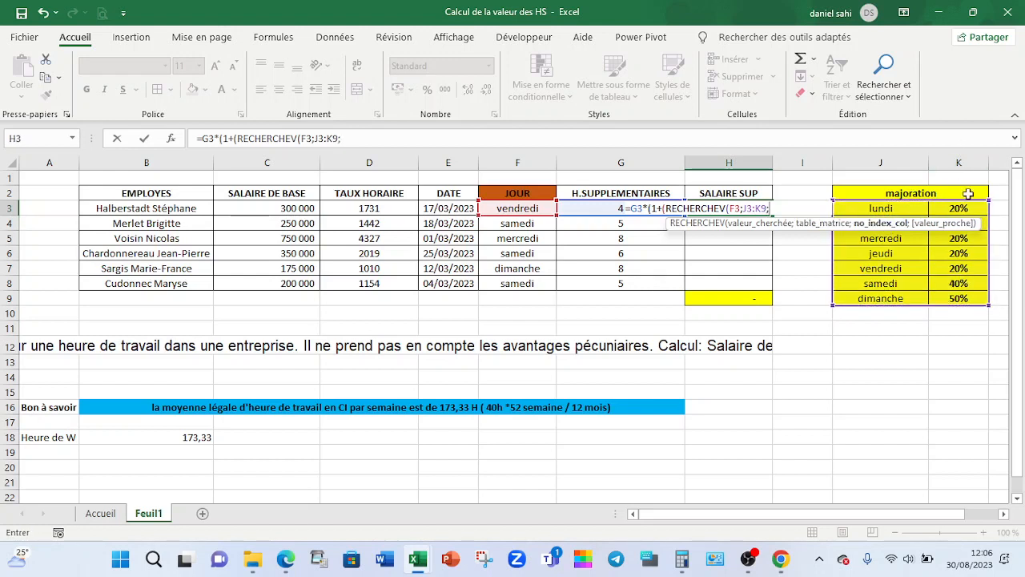
text(2;)
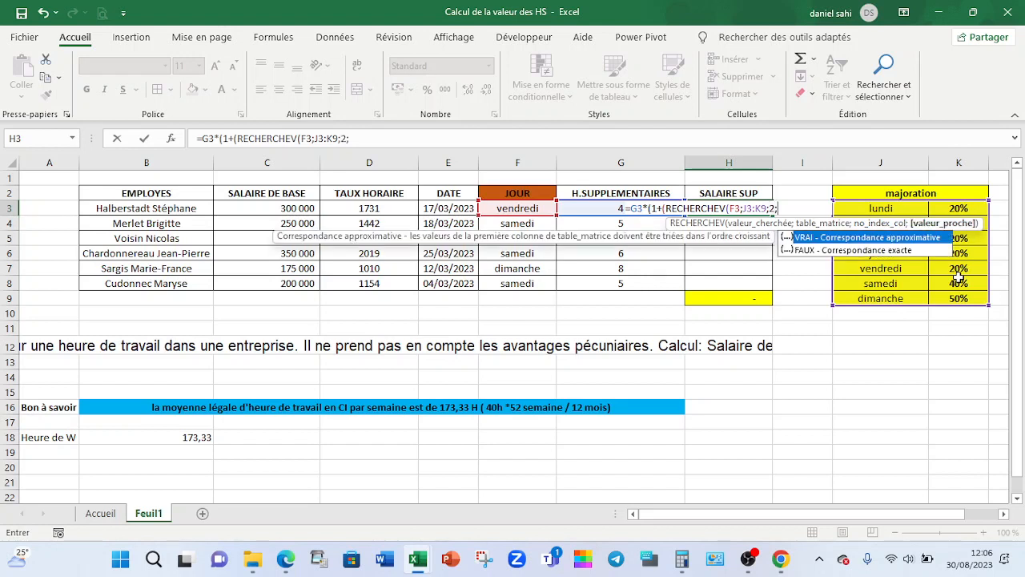
text(FAUX)
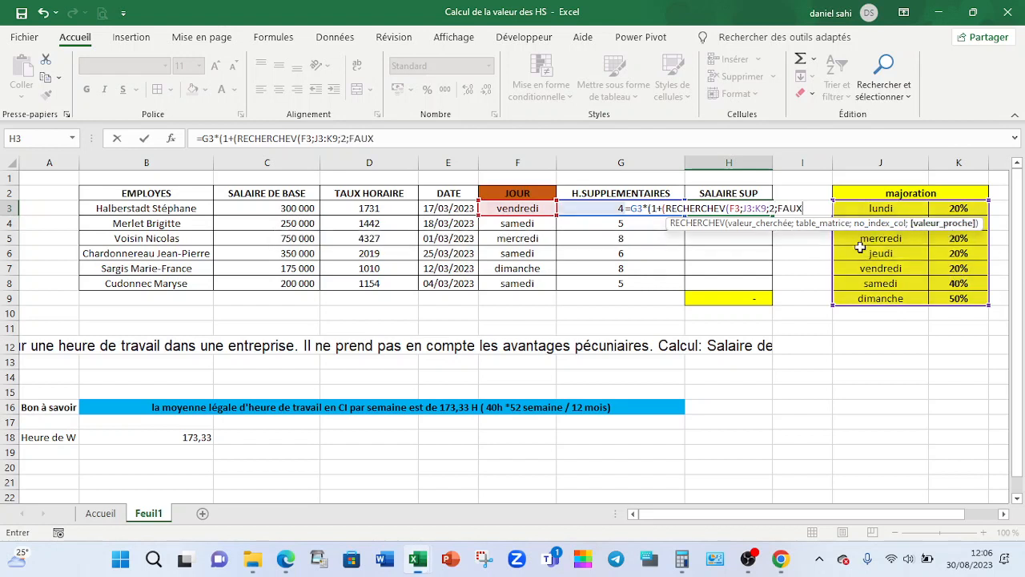
text()))
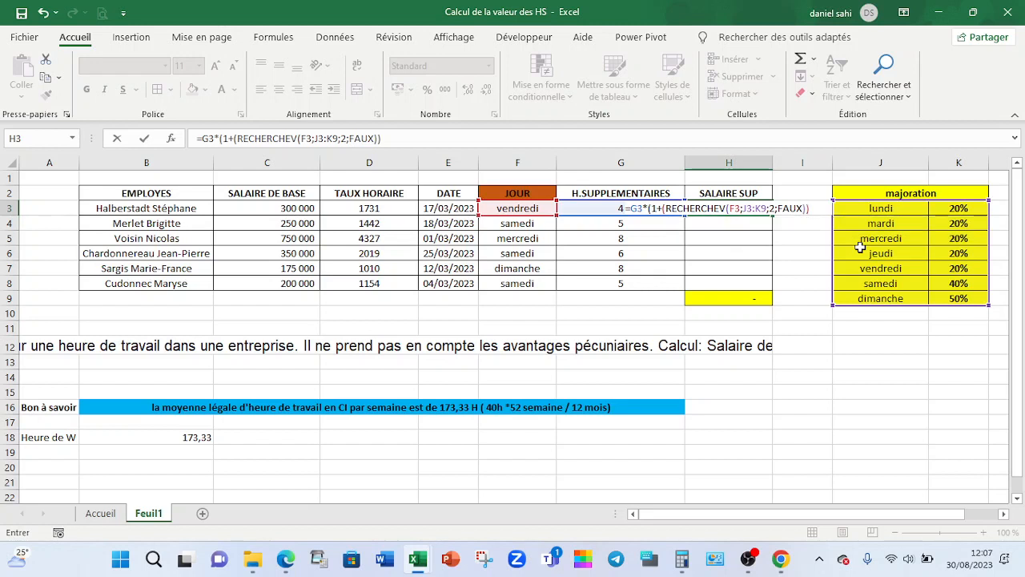
text()))
click(721, 223)
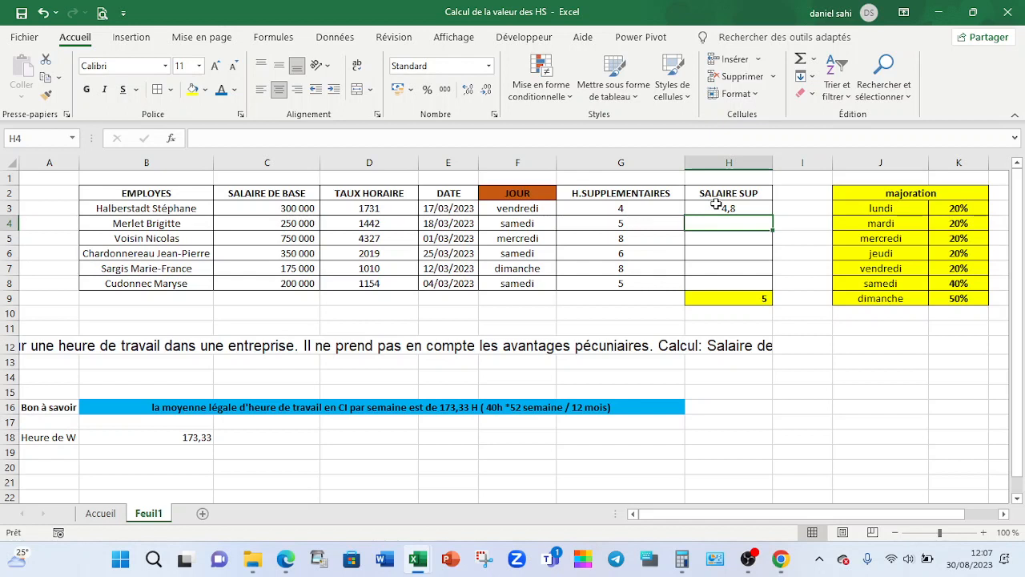
Step: Multiply the H3 formula by the hourly rate in D3 and fill it down to H8
click(716, 205)
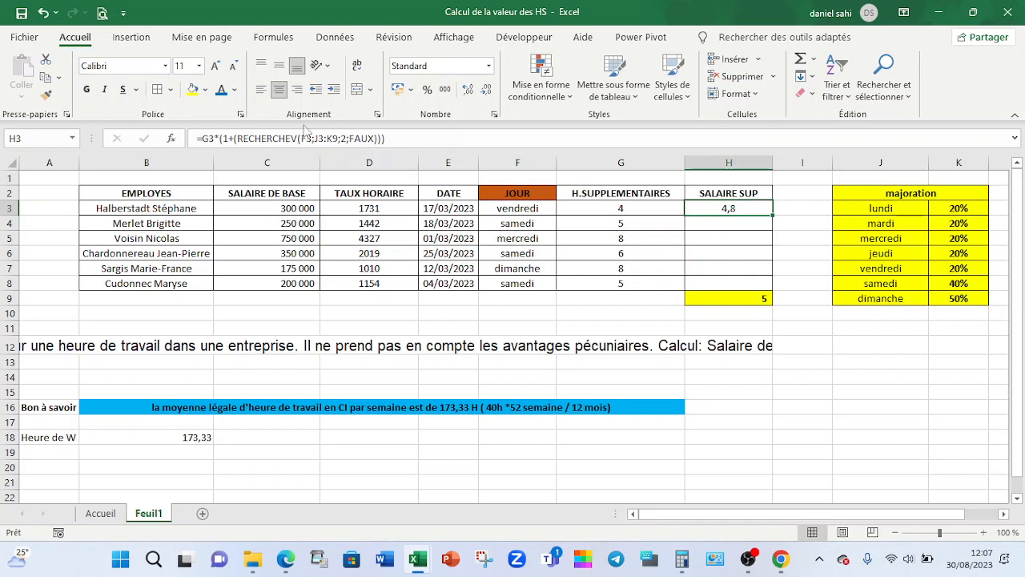
click(397, 138)
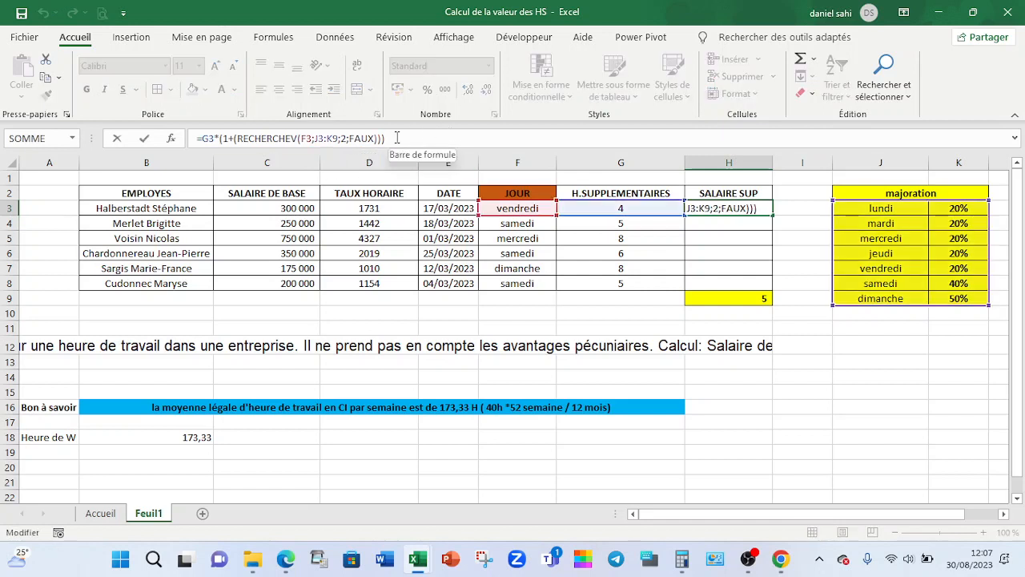
text(*)
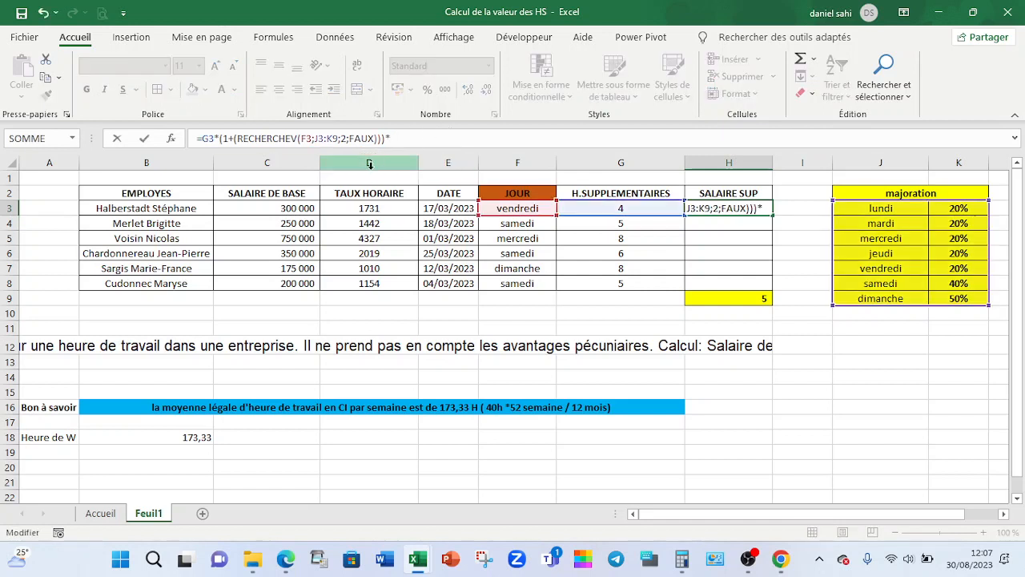
click(347, 207)
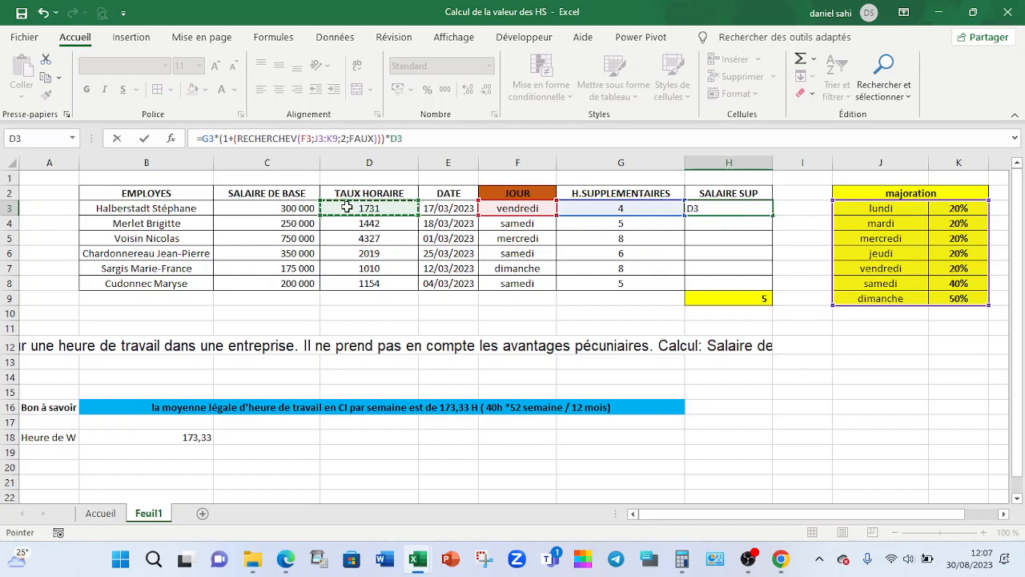
key(Return)
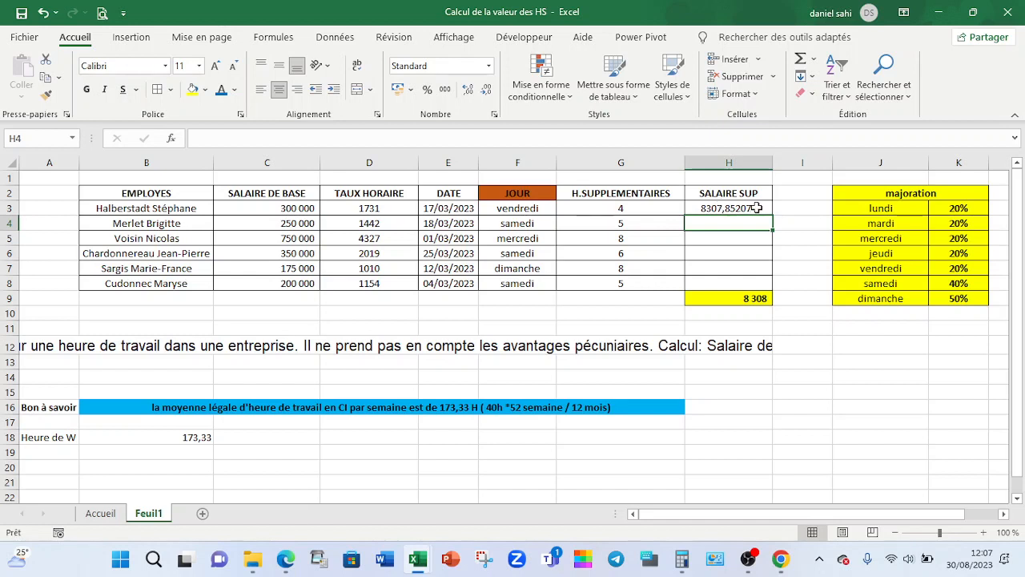
click(731, 207)
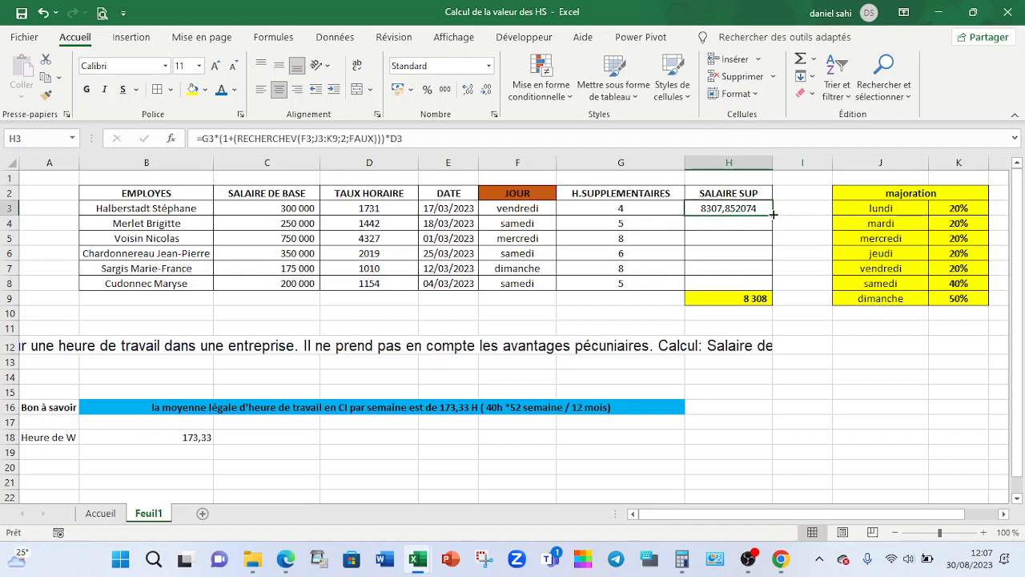
double_click(773, 215)
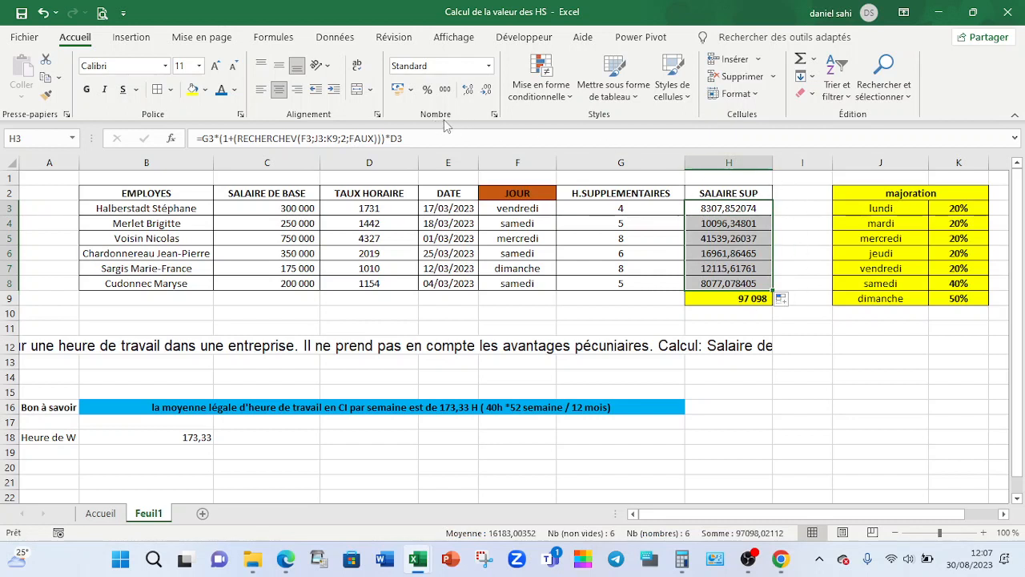
Step: Reduce the overtime pay values in H3:H8 to zero decimal places
click(483, 92)
click(484, 92)
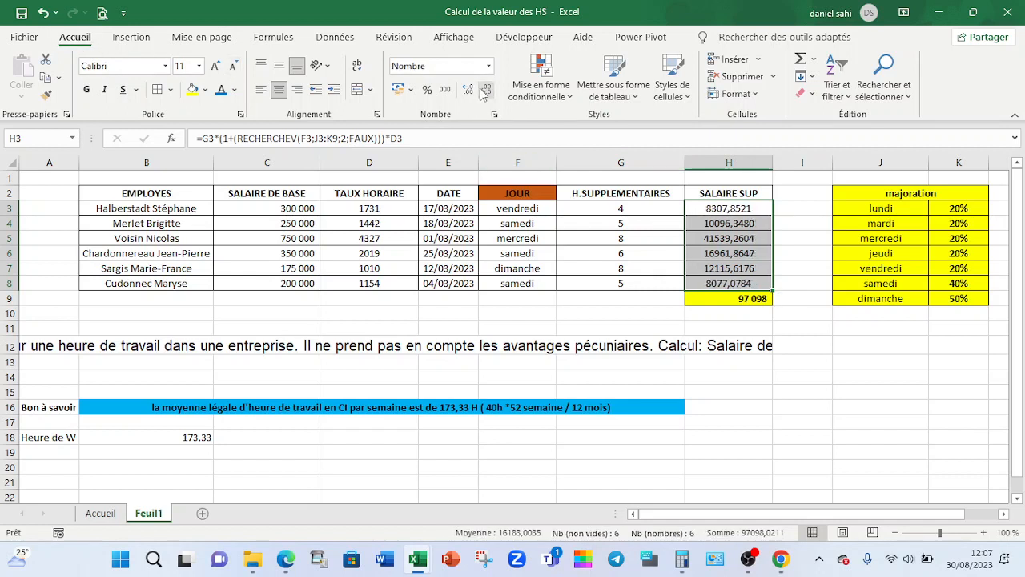
click(484, 92)
click(484, 93)
click(483, 92)
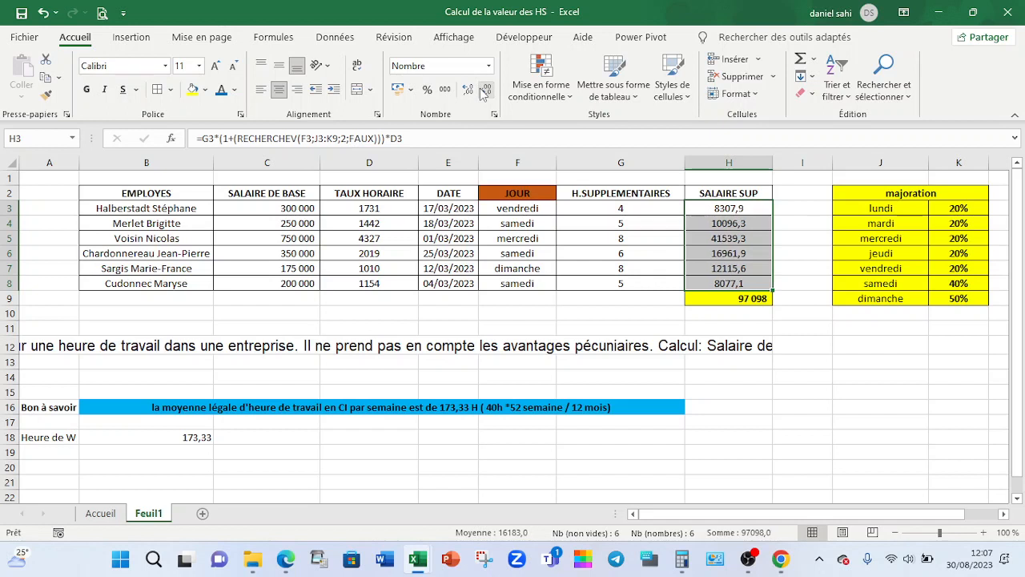
click(484, 93)
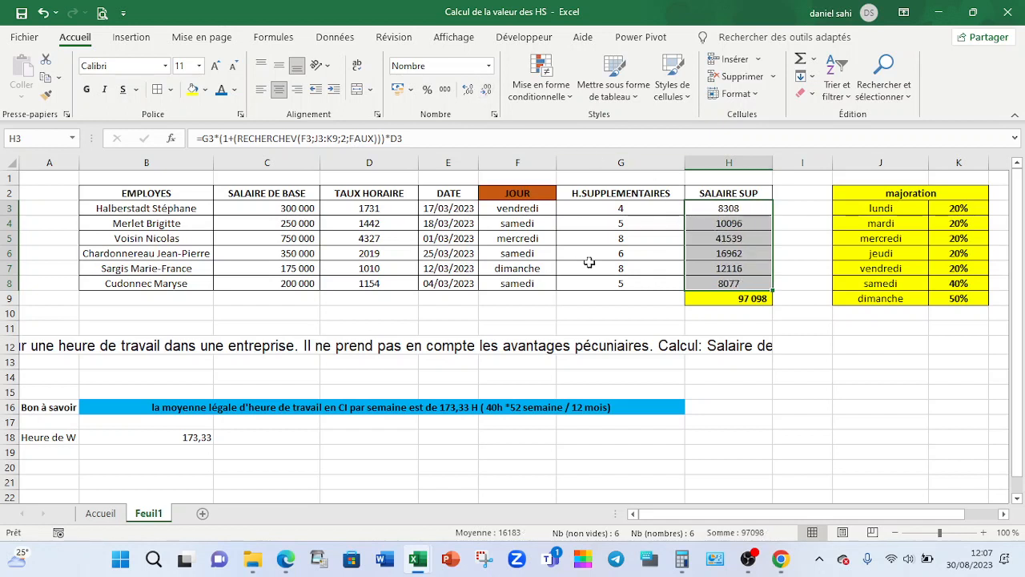
click(680, 312)
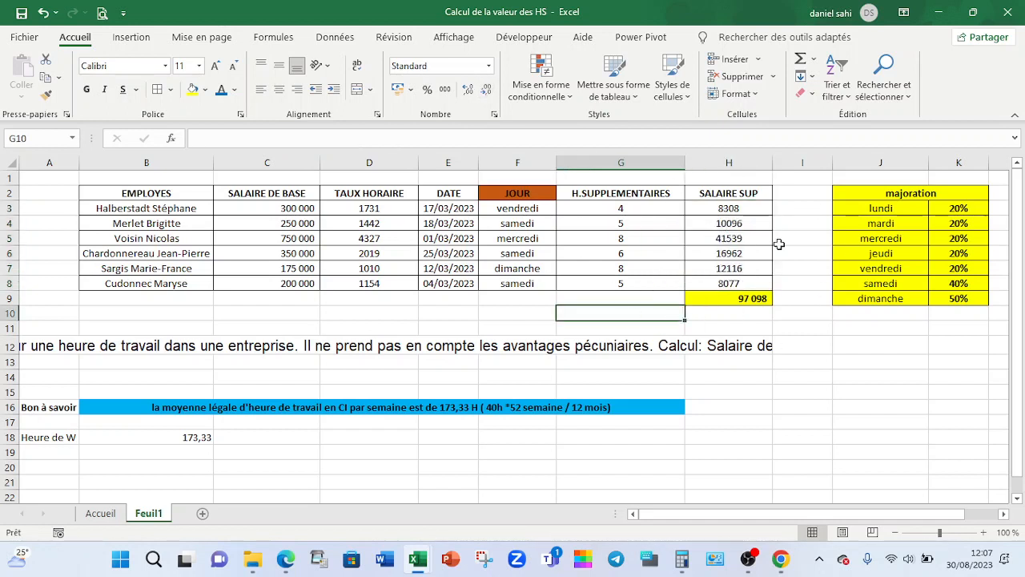
Step: Format the overtime pay values in H3:H8 with a thousands separator and no decimal places
click(713, 208)
drag(714, 207, 727, 282)
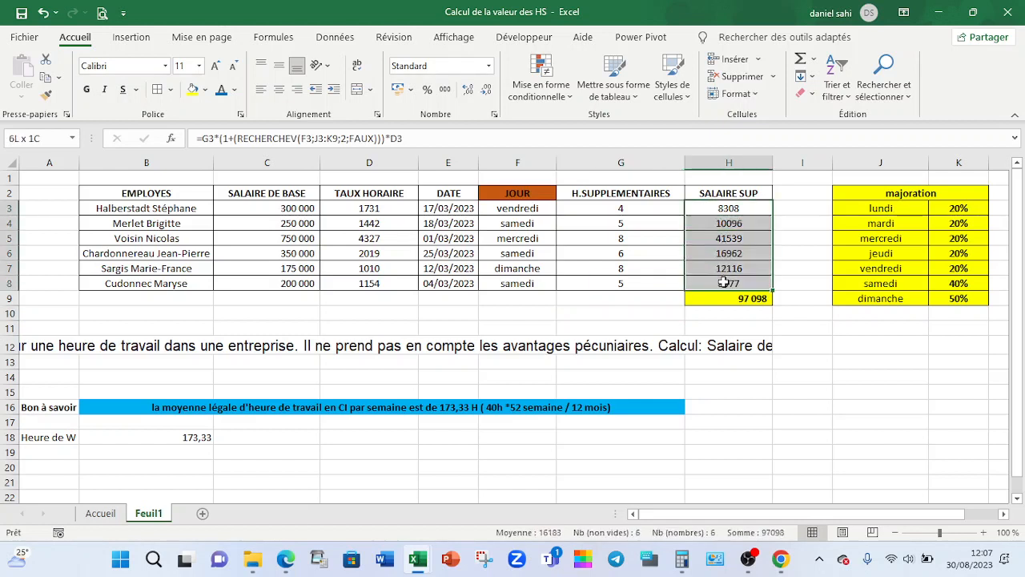
click(445, 89)
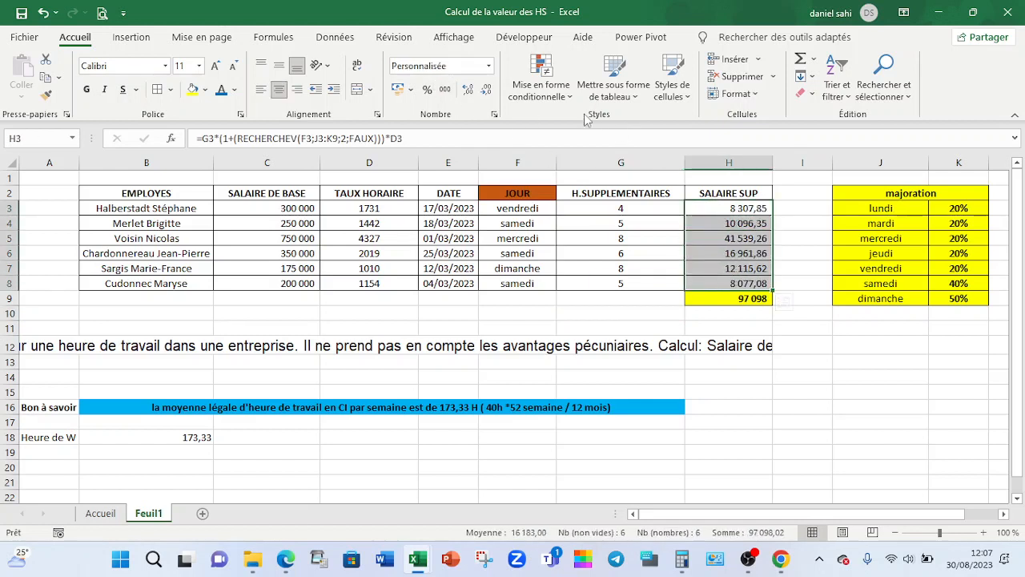
click(490, 90)
click(490, 90)
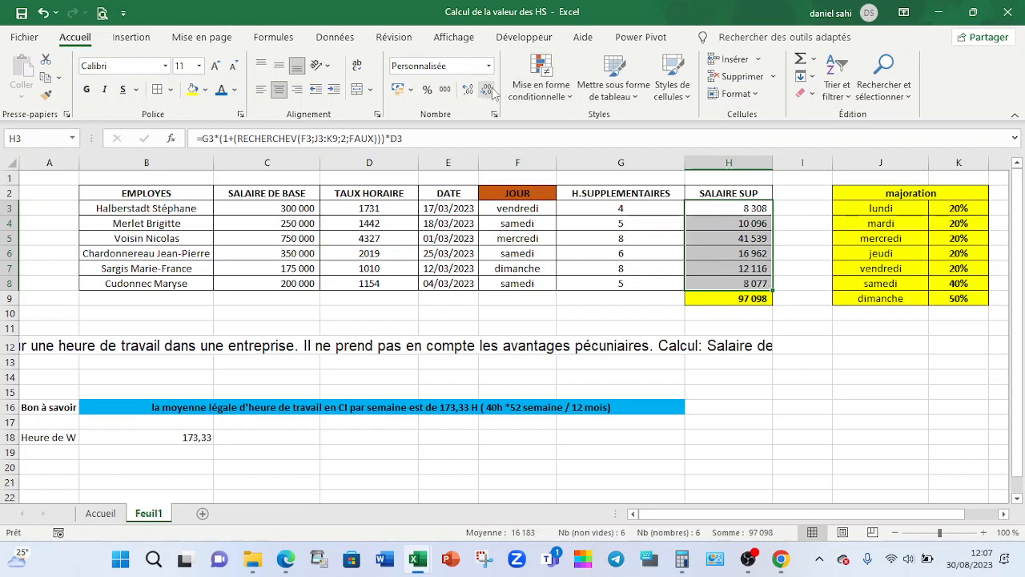
click(801, 238)
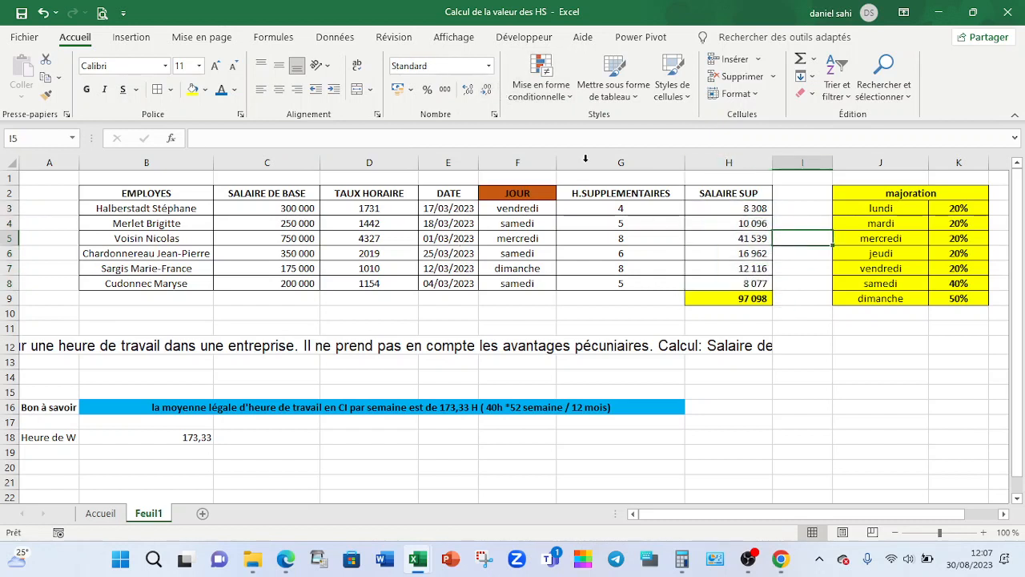